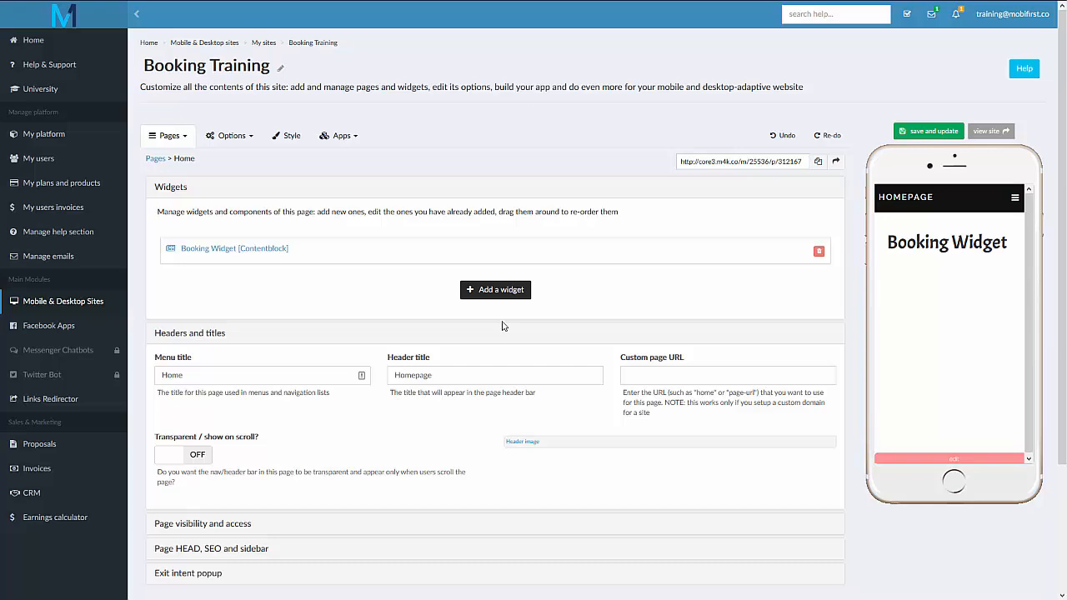
Step: Add a Bookings widget to the Home page and create a new event type in it
click(495, 293)
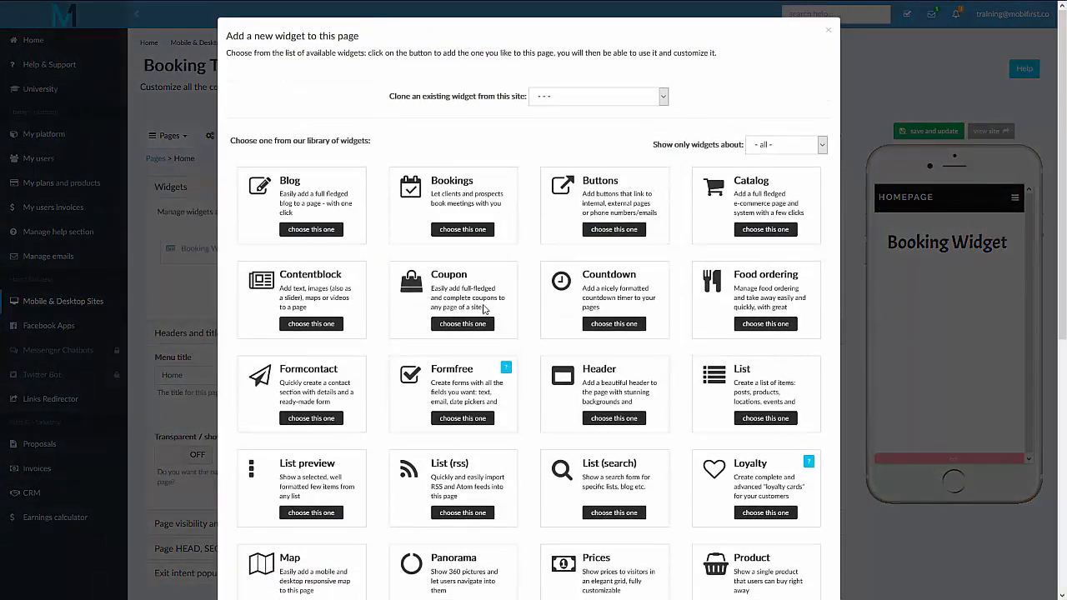
click(456, 231)
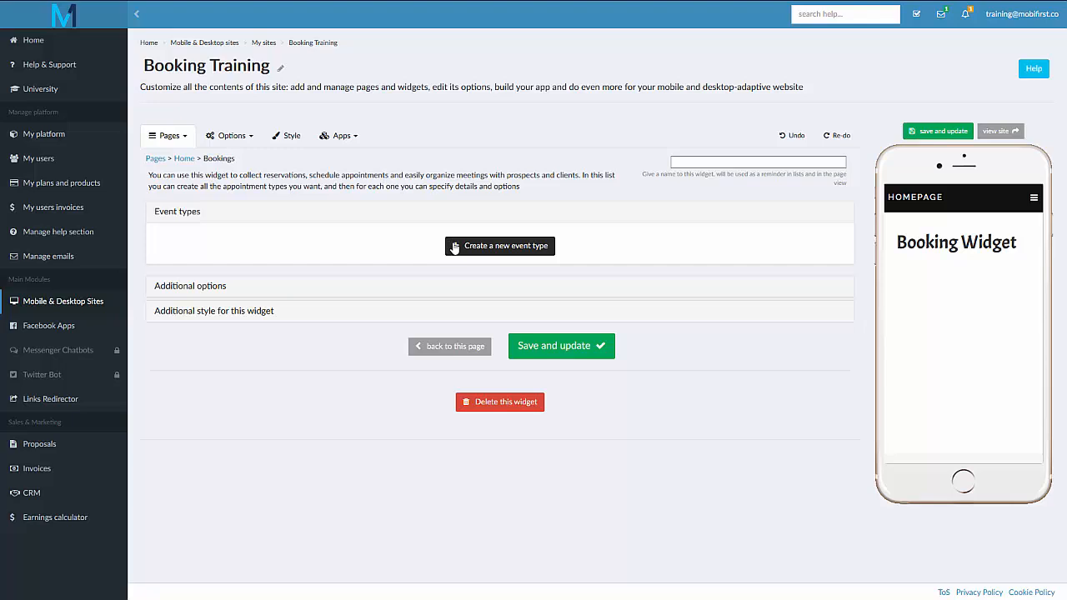
click(454, 246)
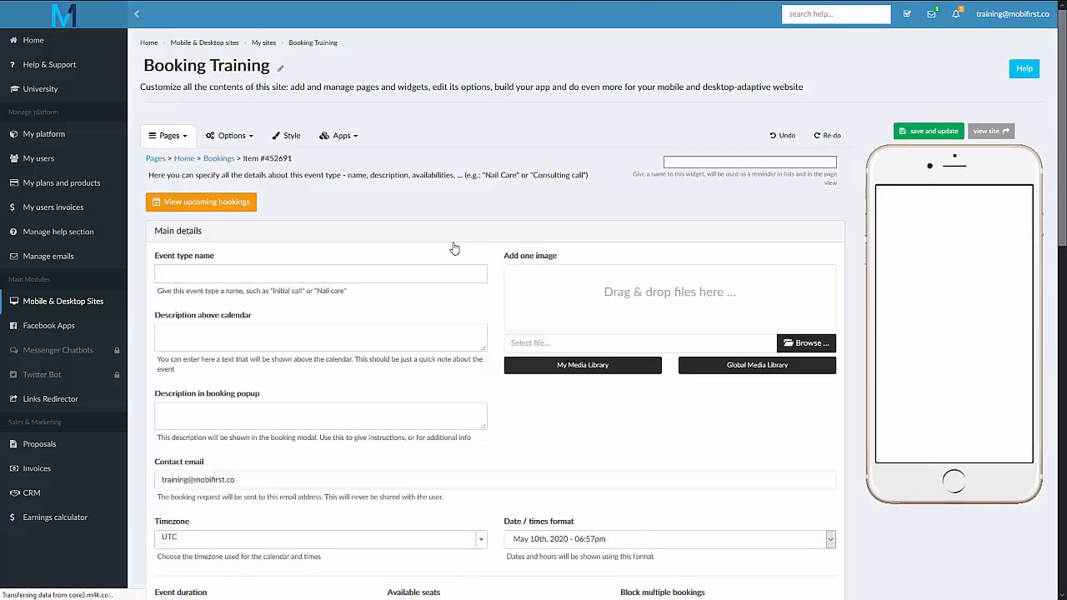
Step: Name the event type "Initial Contact", with "Set up contact" as the description above the calendar and "Enter Info Here" as the booking popup description
click(355, 274)
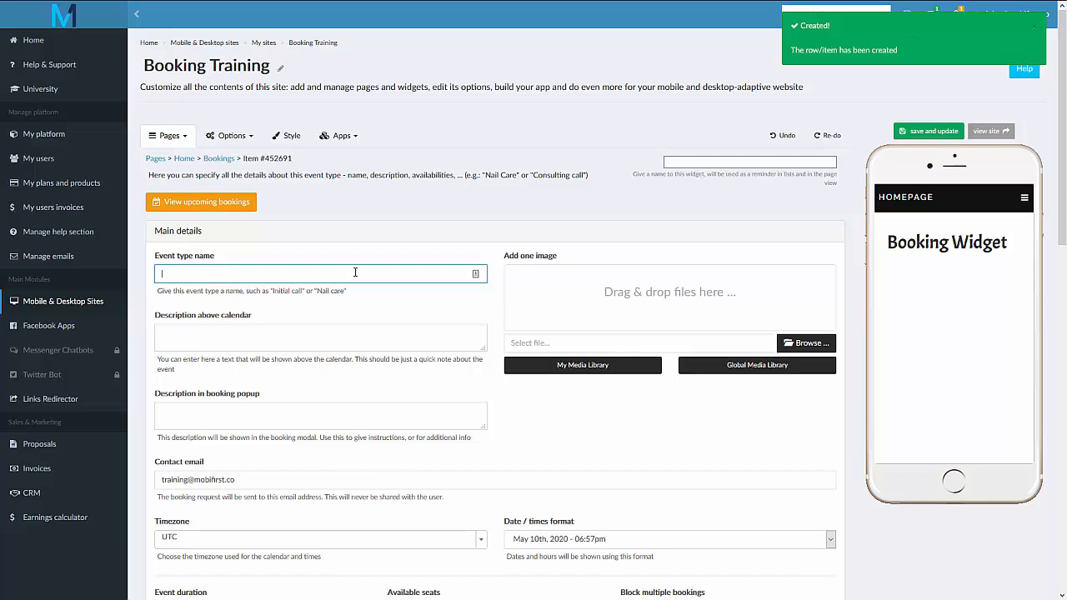
text(Initial Contact)
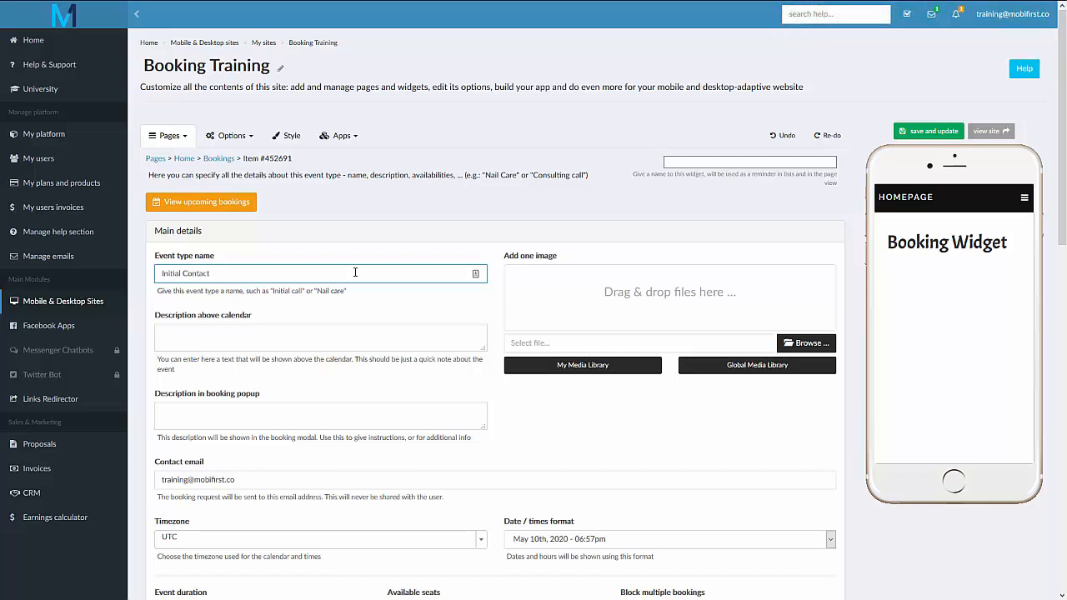
click(412, 346)
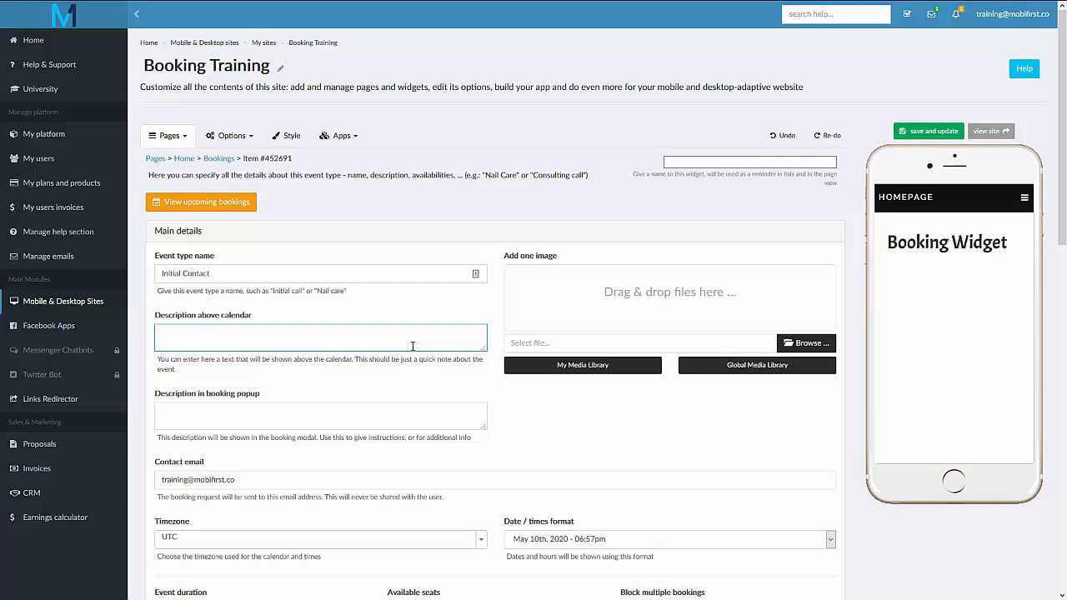
text(Set up contact)
click(313, 412)
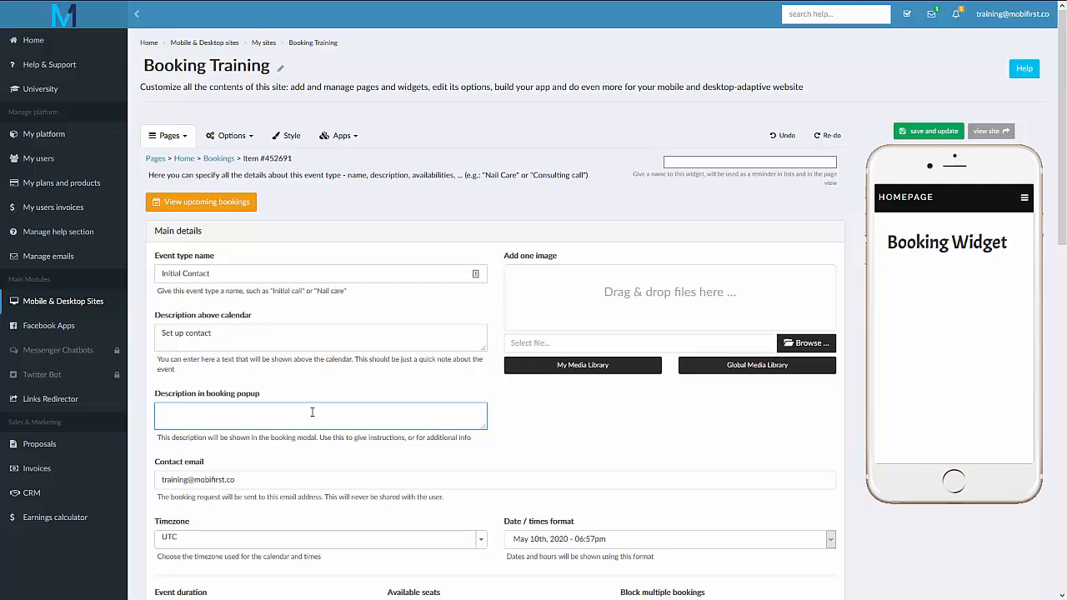
text(Enter Info Here)
Step: Set the event type's timezone to Phoenix
click(182, 542)
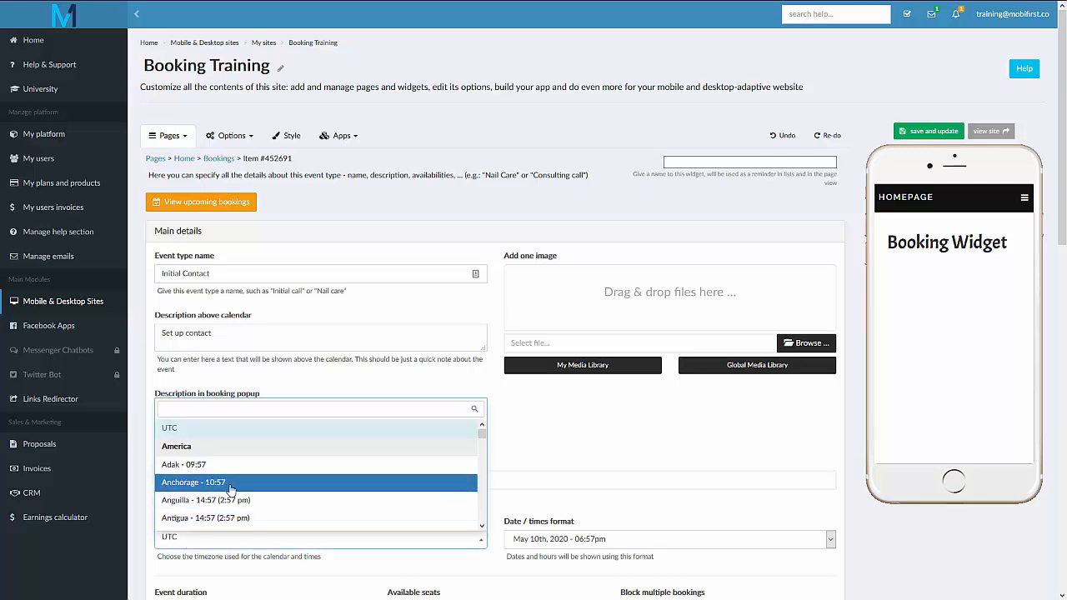
scroll(248, 493, down, 1)
scroll(248, 493, down, 10)
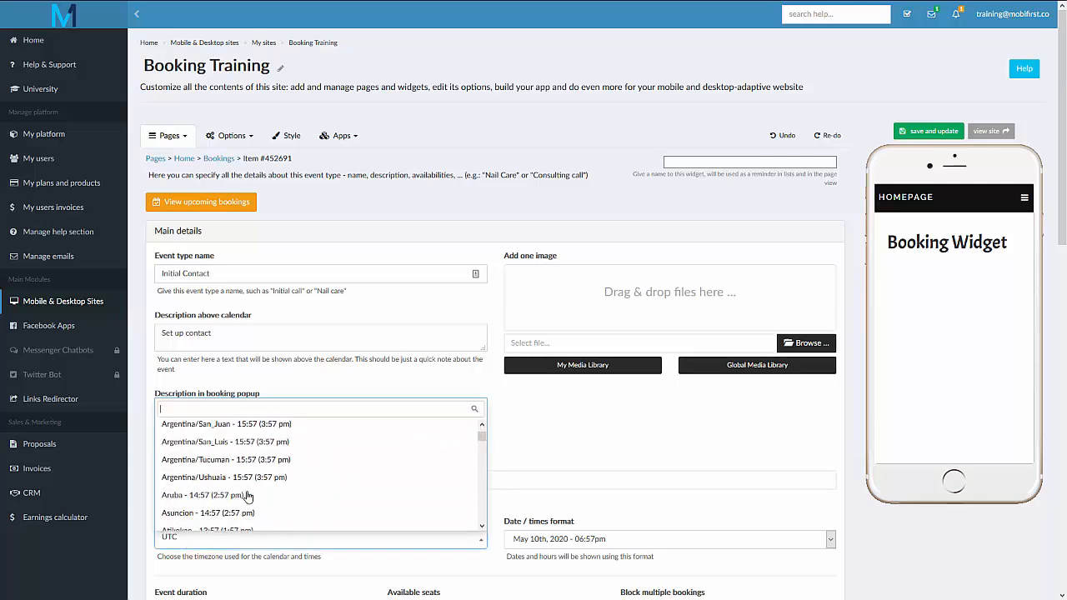
scroll(248, 495, down, 15)
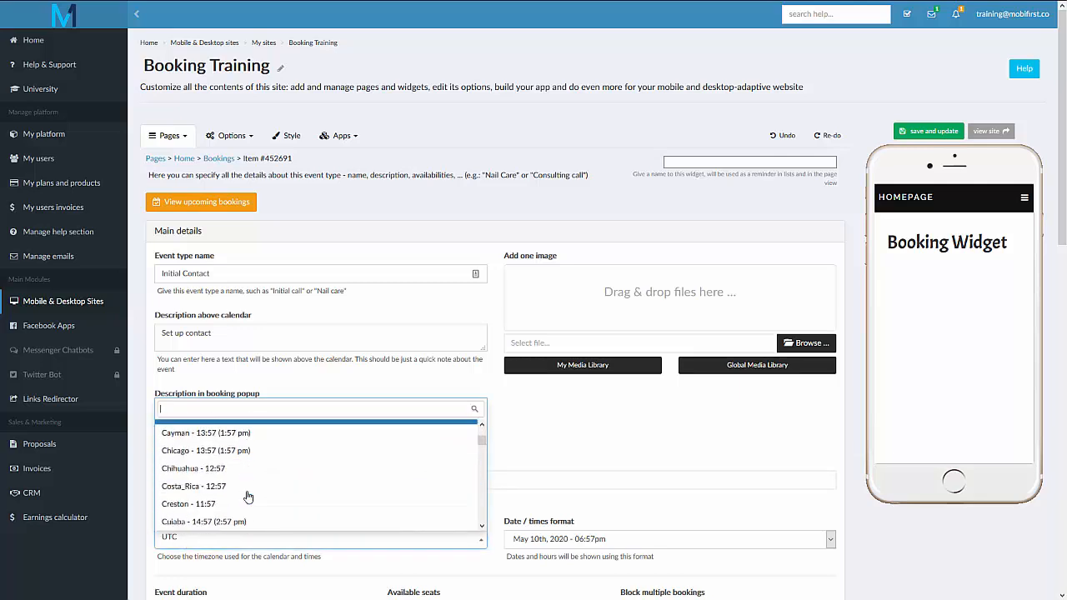
scroll(248, 495, down, 5)
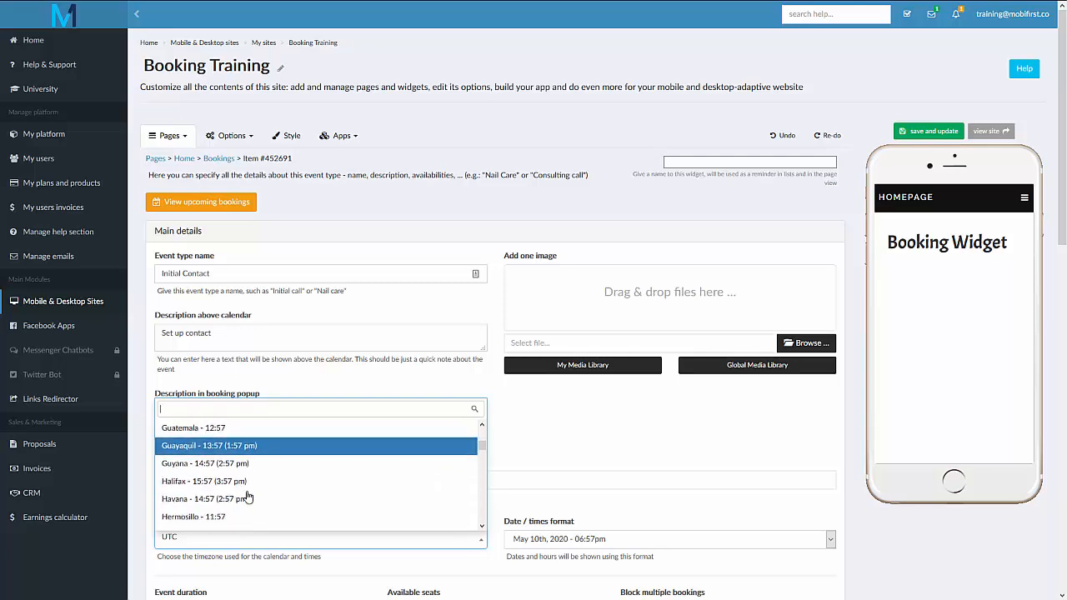
scroll(249, 495, down, 8)
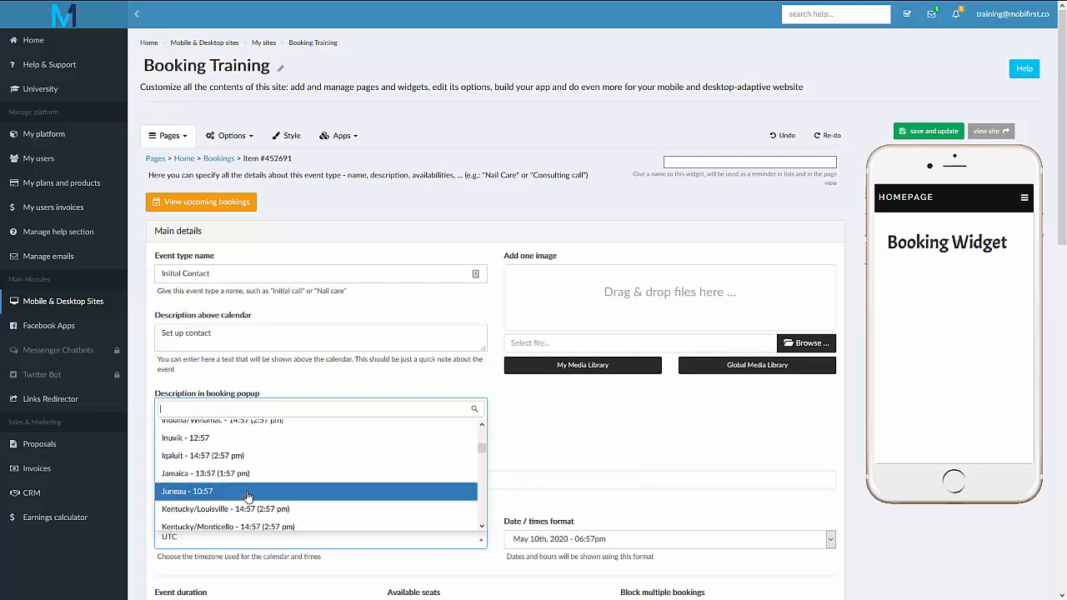
scroll(248, 495, down, 6)
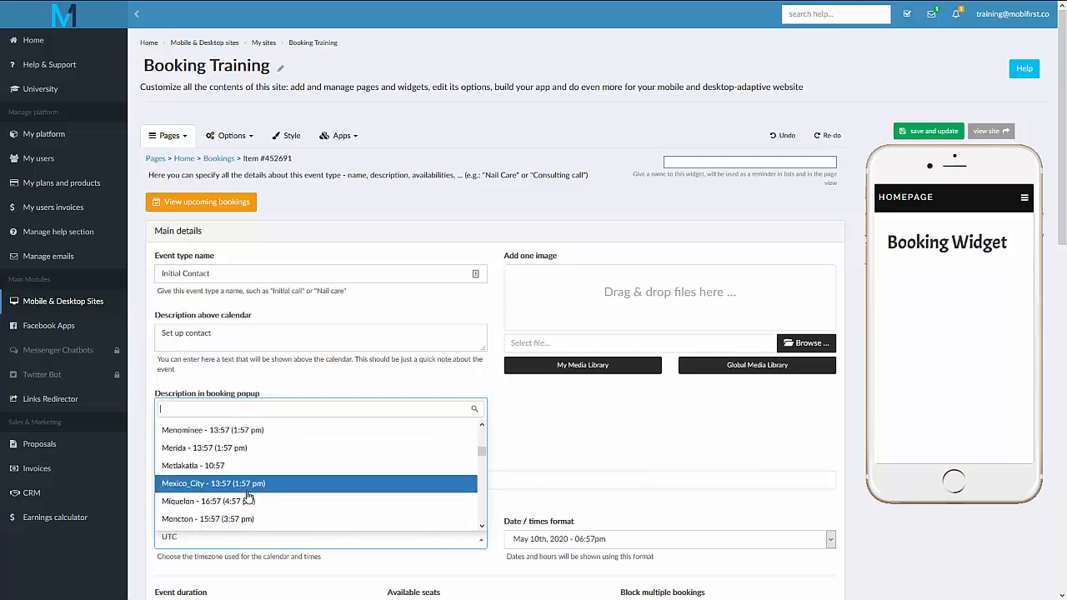
scroll(247, 495, down, 5)
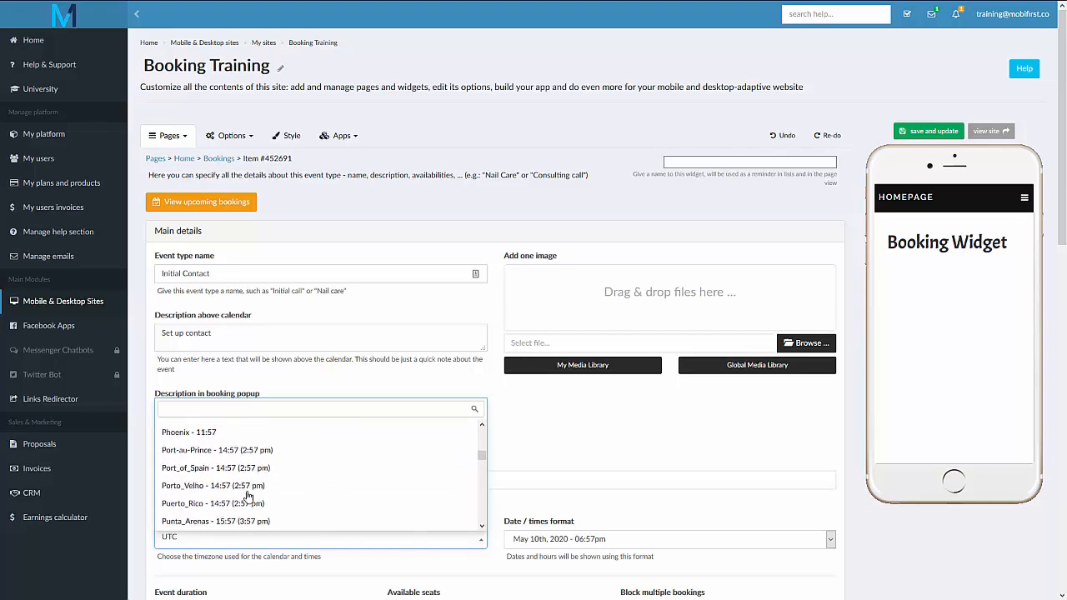
click(196, 436)
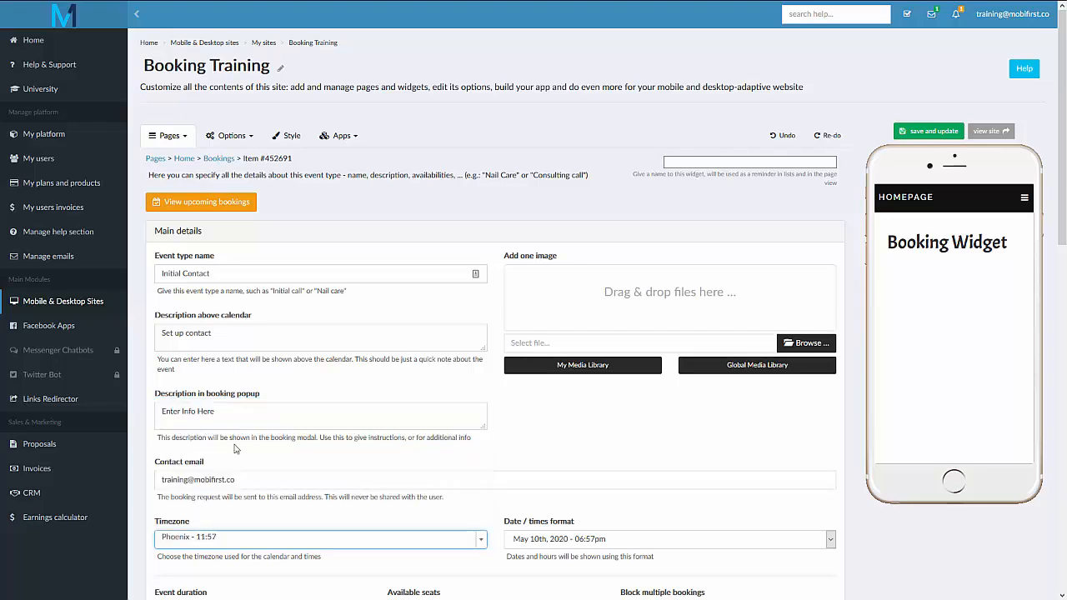
Step: Choose the "May 10th, 2020 - 06:57pm" style as the event type's date and time format
scroll(575, 477, down, 1)
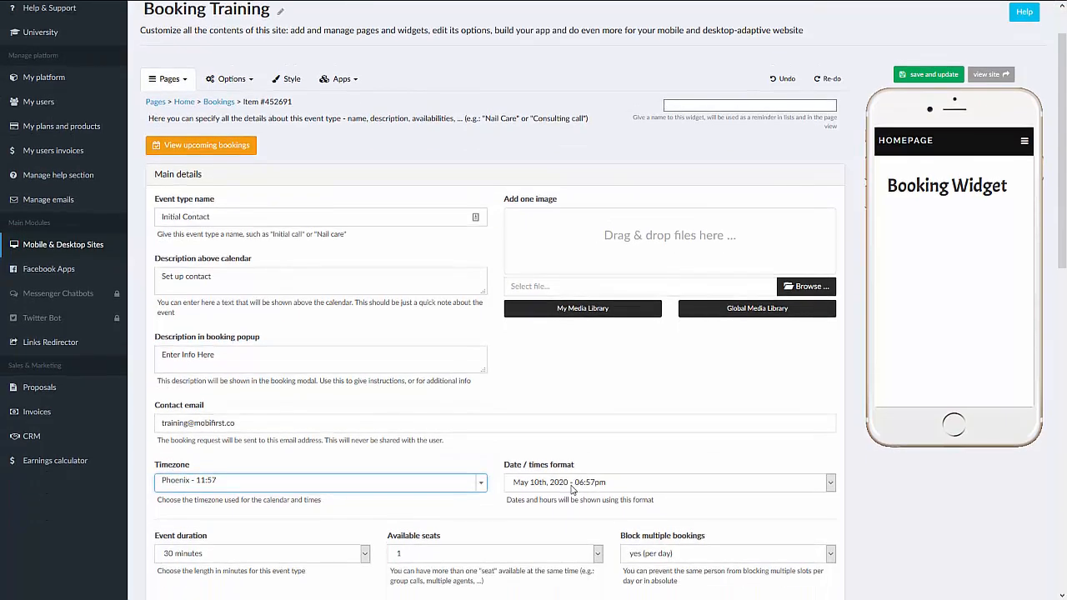
click(690, 492)
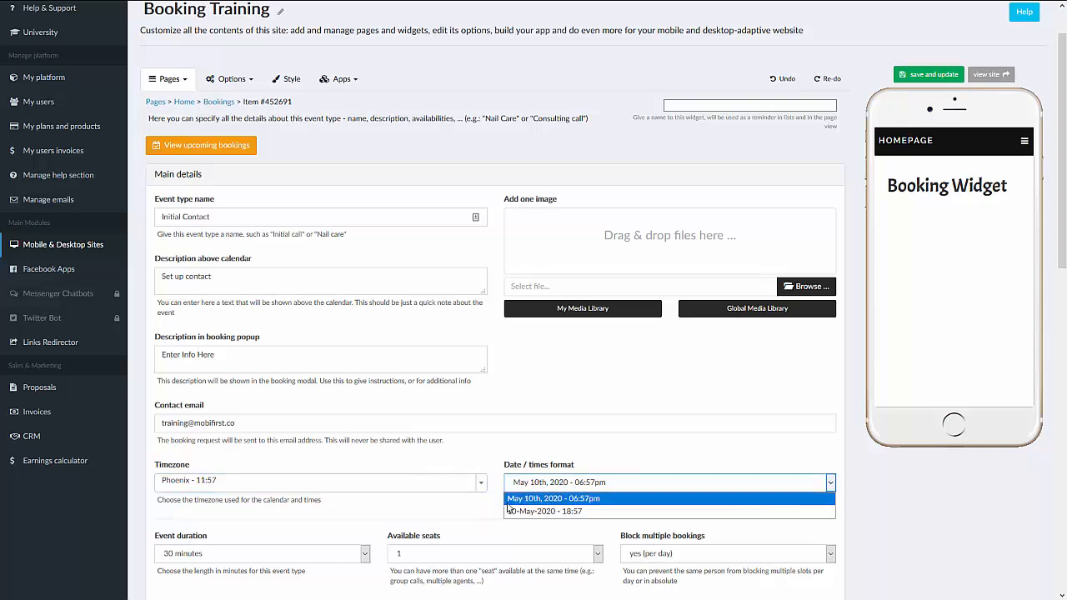
click(631, 497)
click(666, 425)
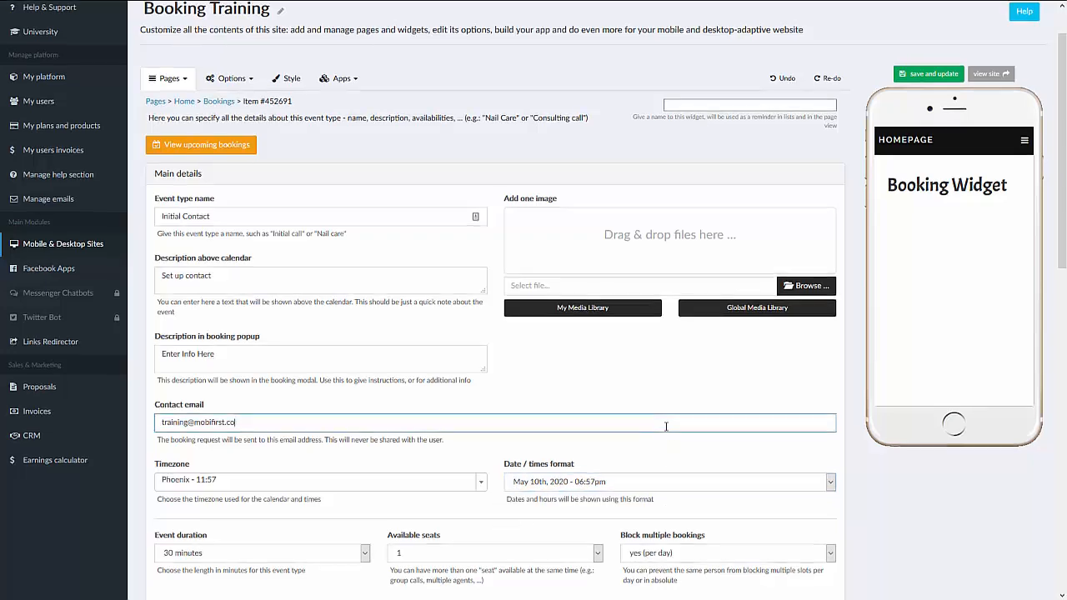
Step: Add the round illustration of a man with a speech bubble from the global media library as the event type's image
scroll(666, 426, down, 2)
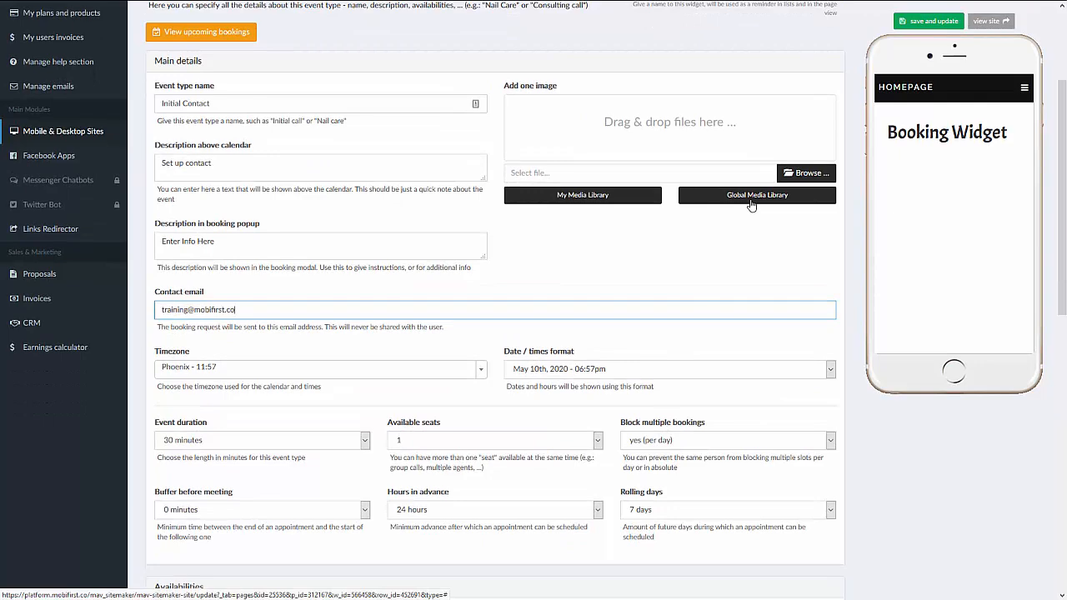
click(750, 198)
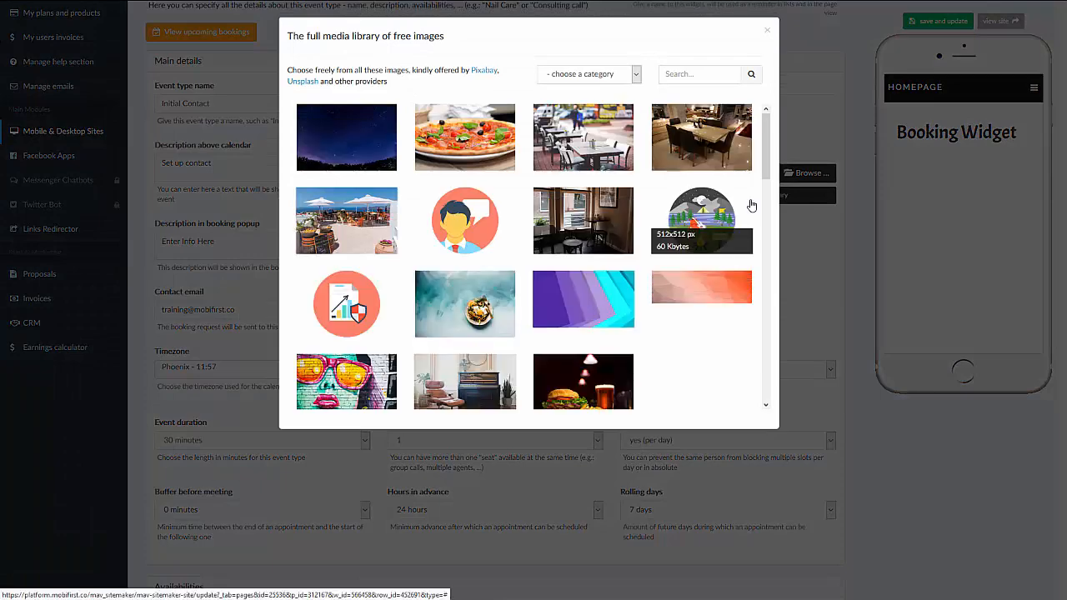
click(469, 206)
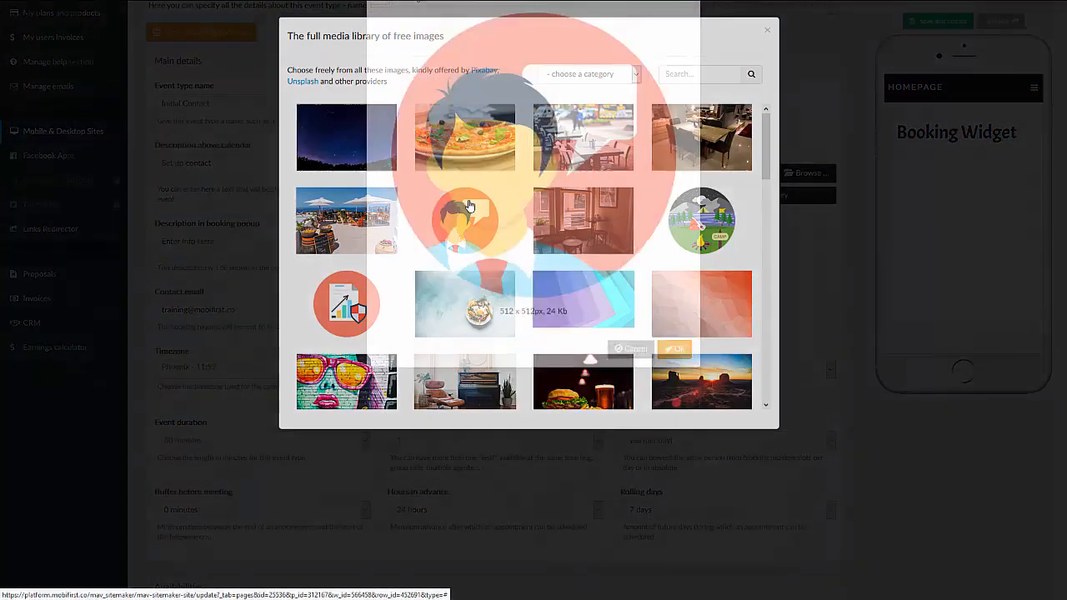
click(669, 409)
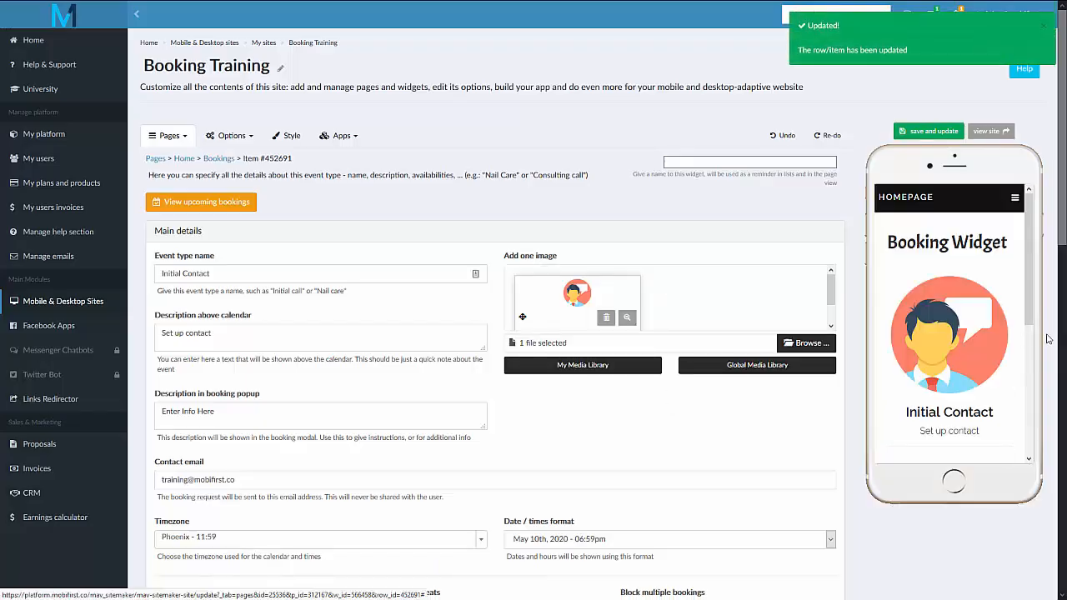
Step: Set the event duration to 30 minutes and the buffer before meeting to 5 minutes
mouse_move(949, 279)
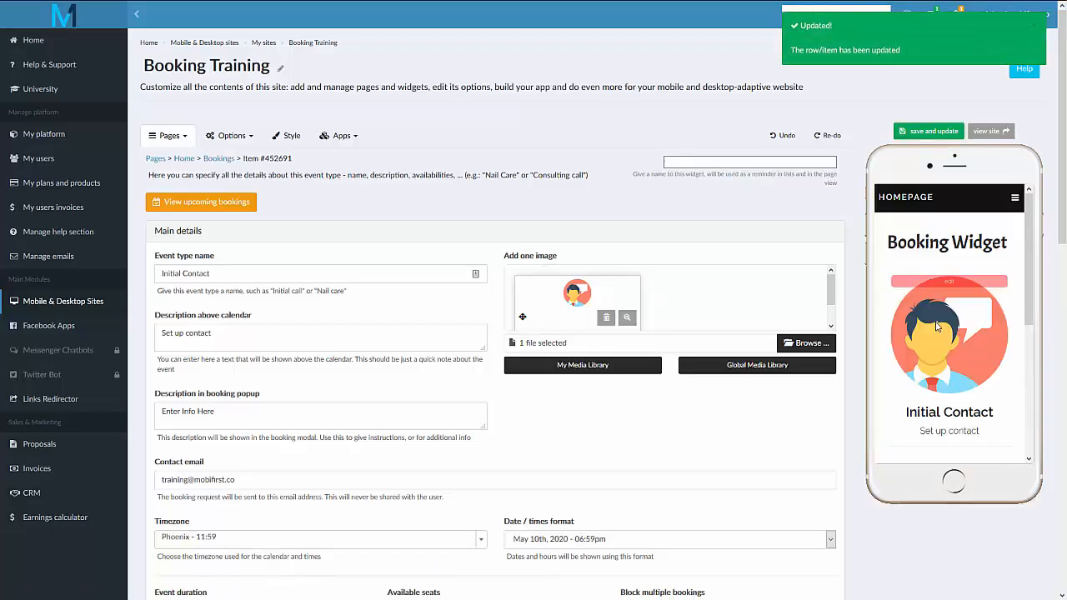
scroll(927, 312, down, 4)
scroll(961, 365, up, 3)
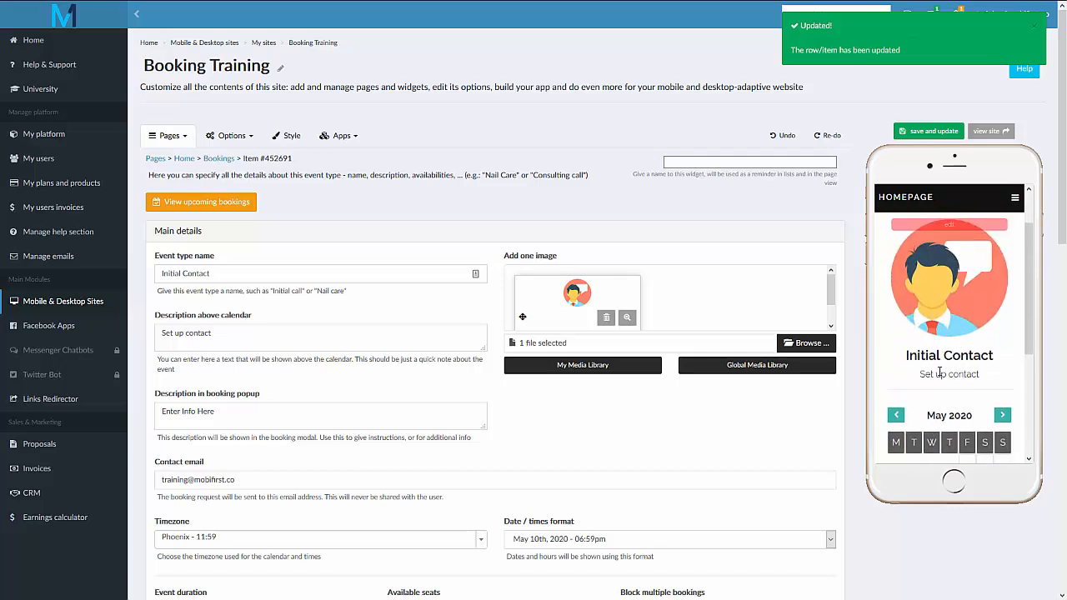
scroll(264, 171, down, 5)
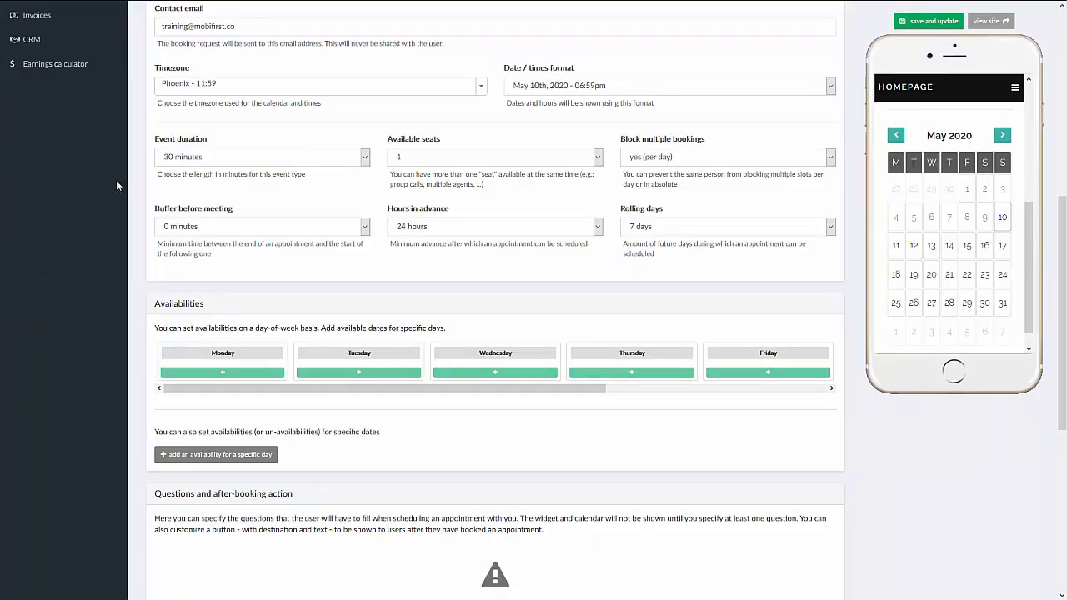
click(292, 156)
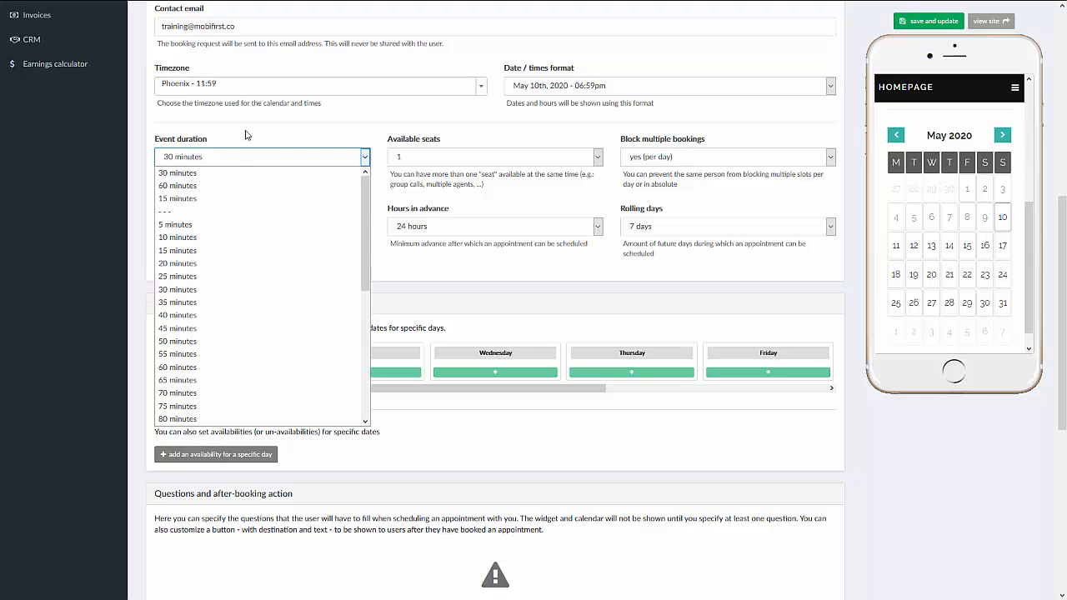
click(265, 169)
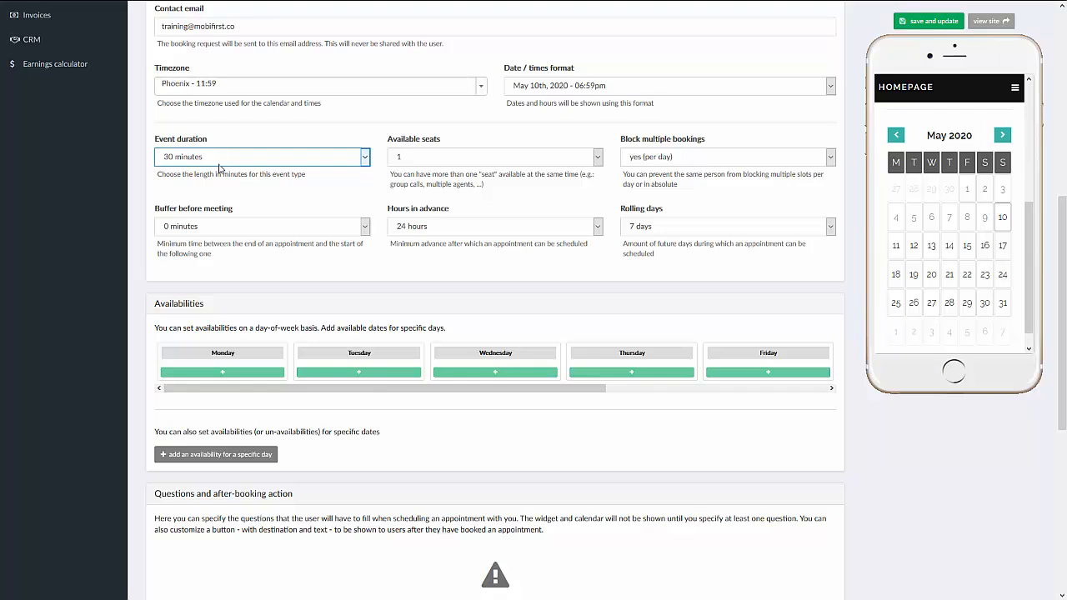
click(231, 230)
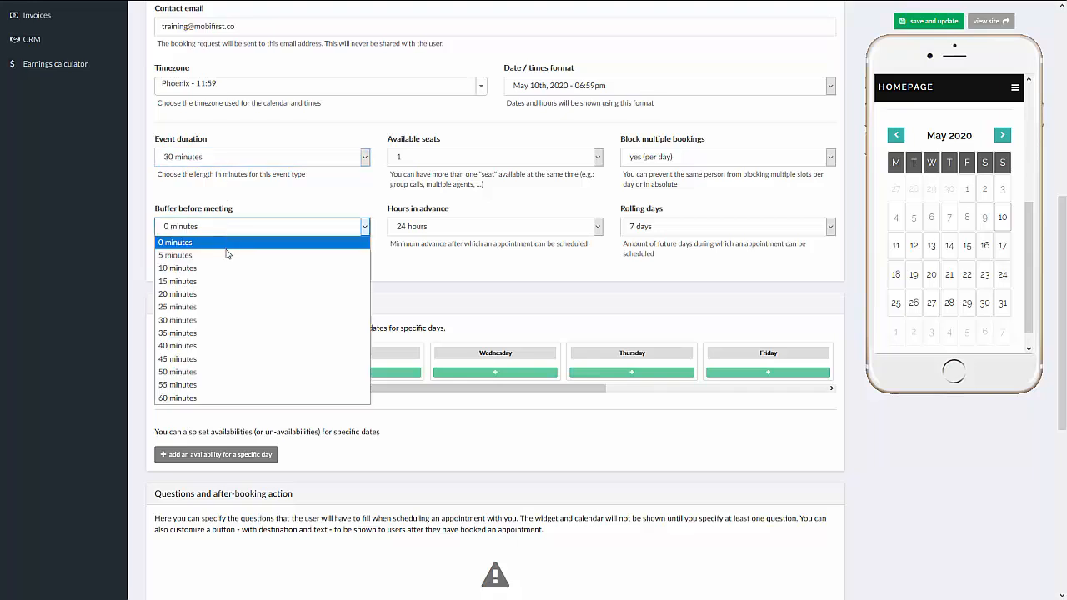
click(214, 256)
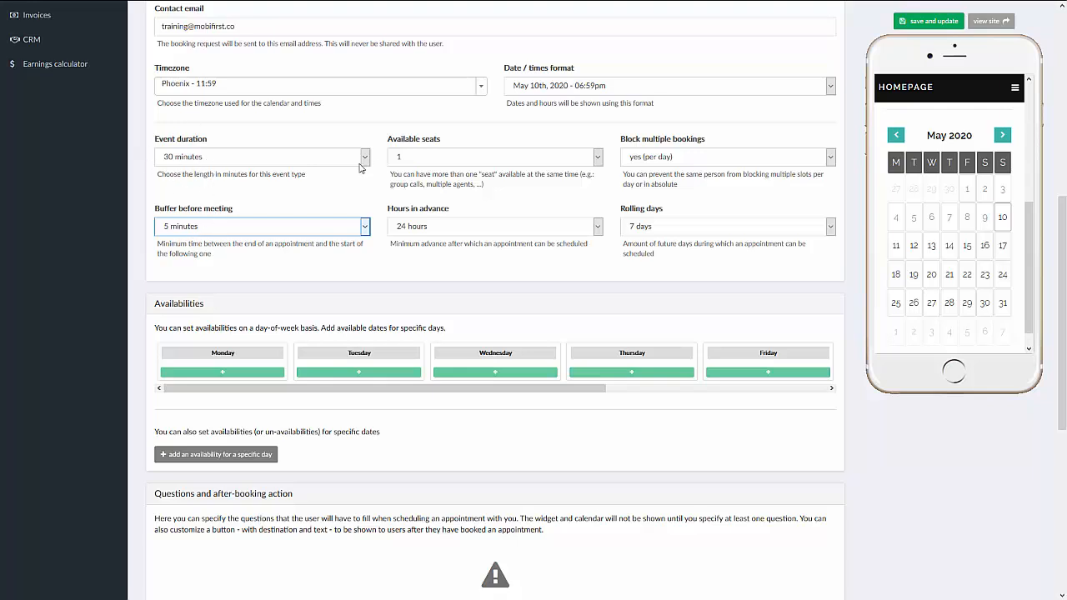
Step: Check the choices offered for the event type's available seats and hours in advance
click(432, 160)
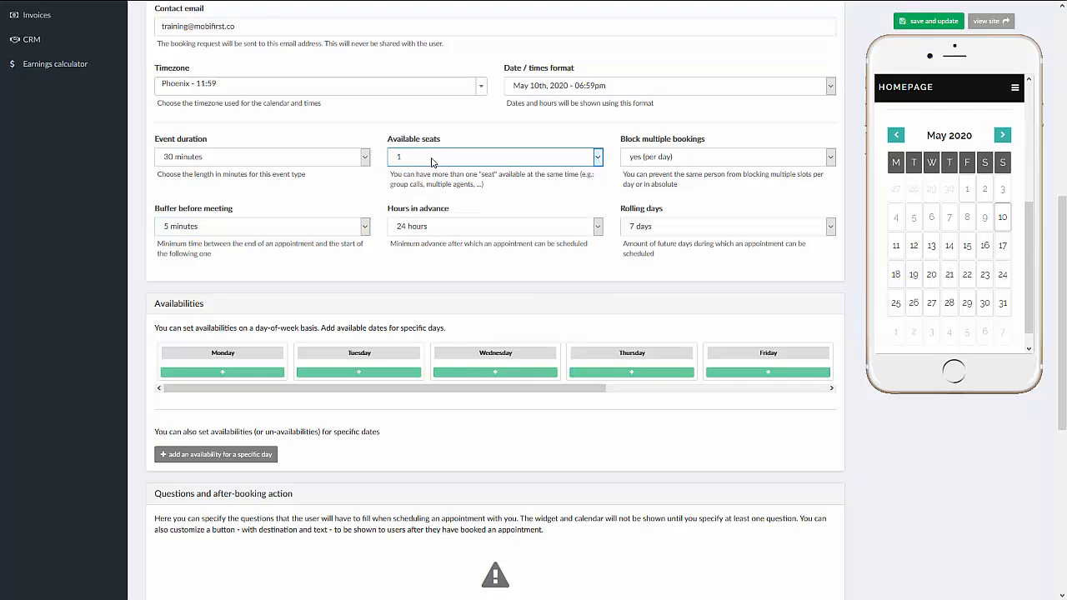
click(432, 161)
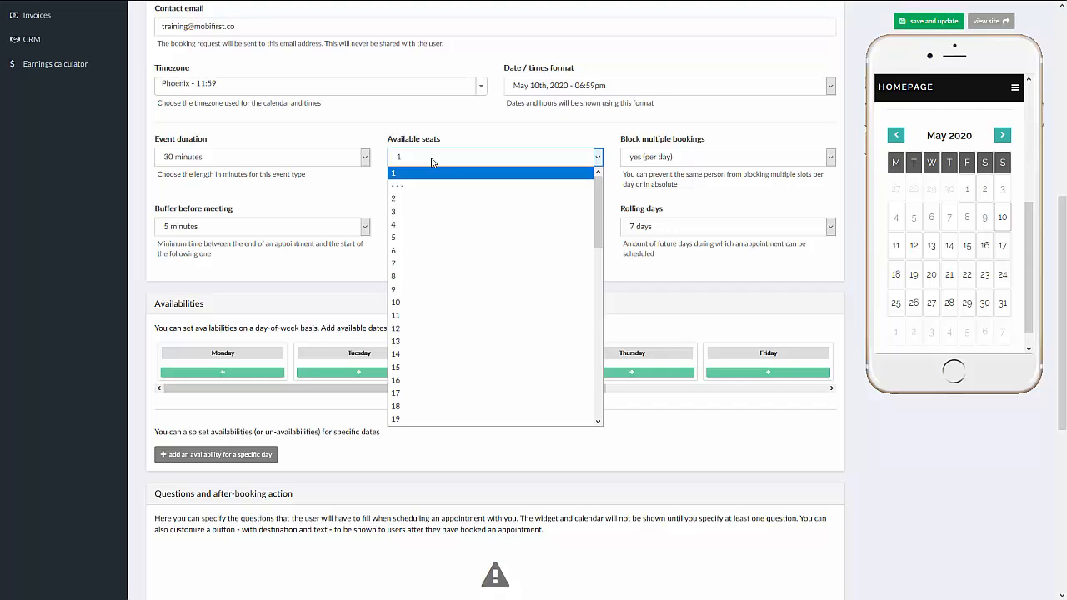
click(432, 162)
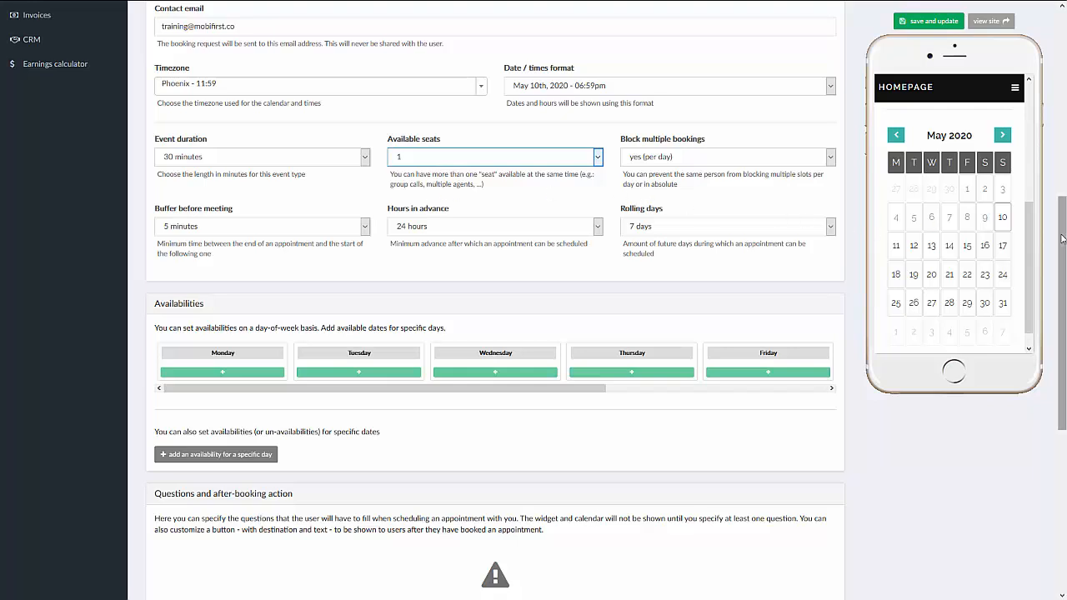
click(512, 159)
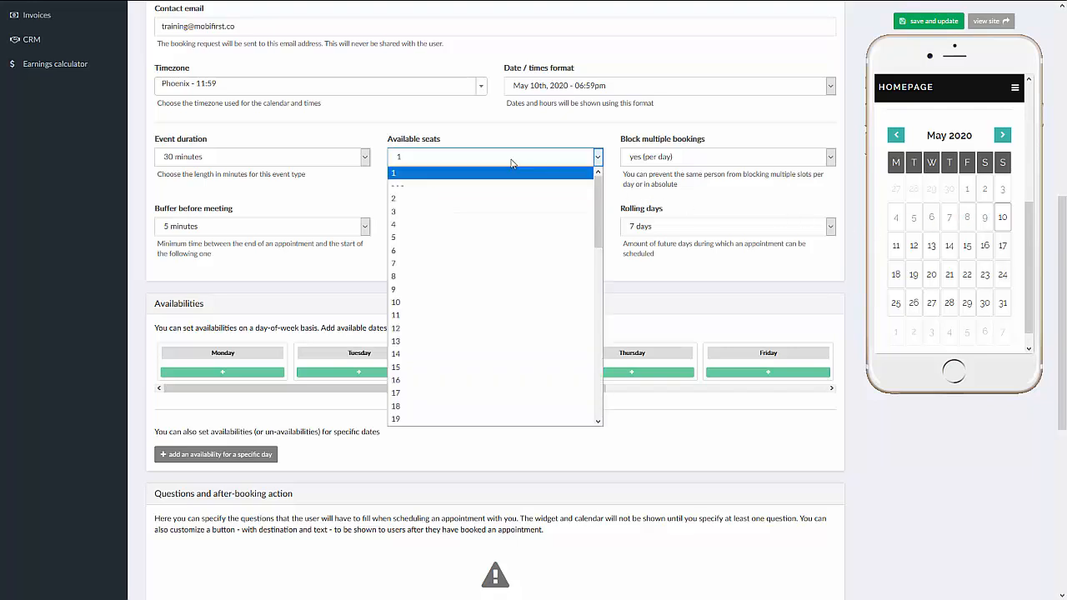
click(487, 161)
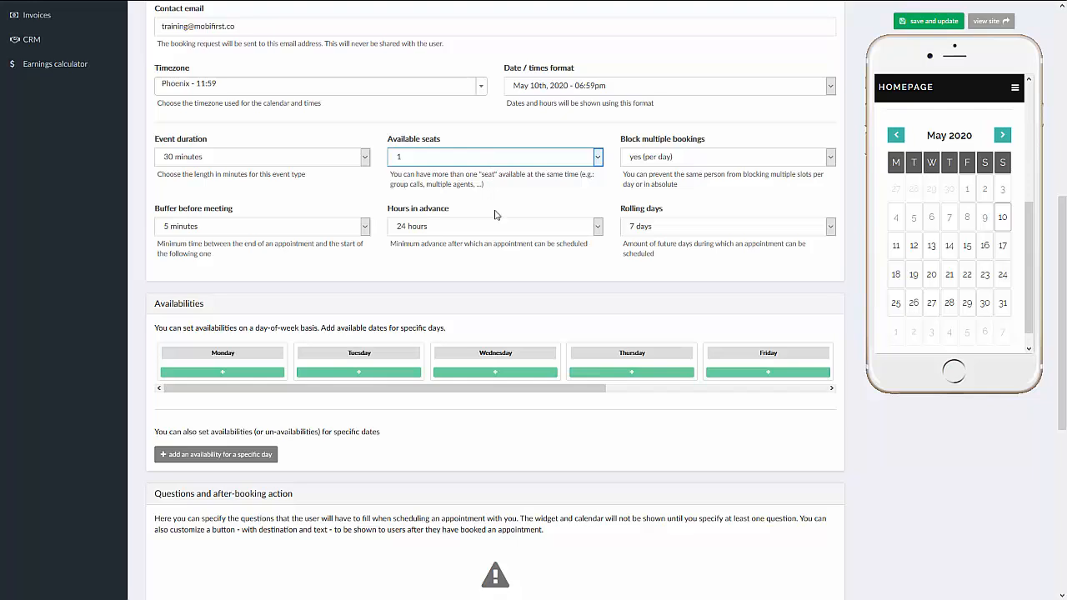
click(502, 236)
click(502, 233)
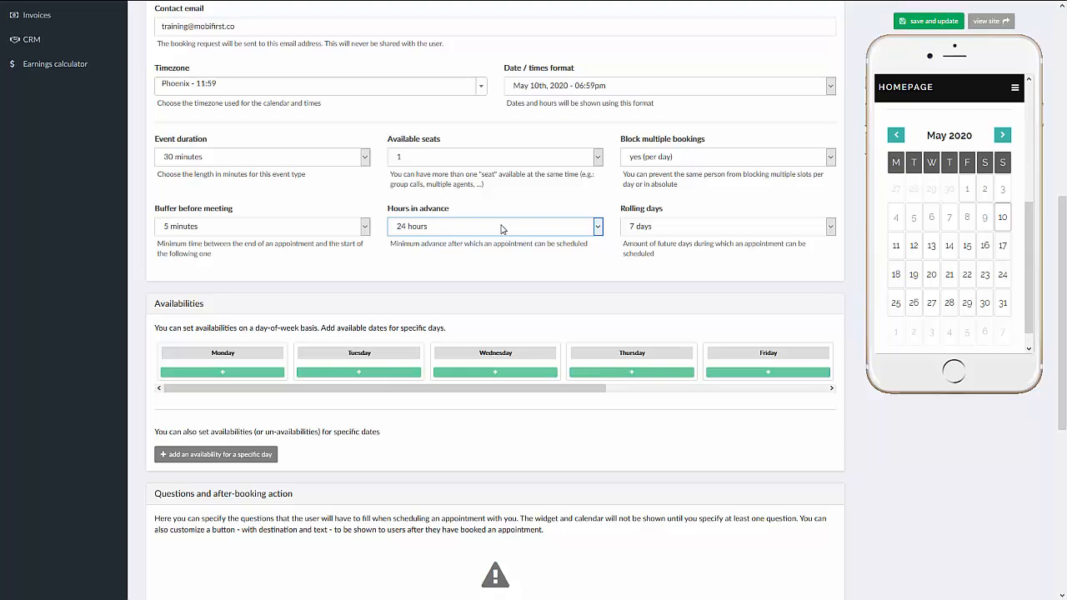
Step: Set the event type's minimum hours in advance to 1 hour
click(502, 228)
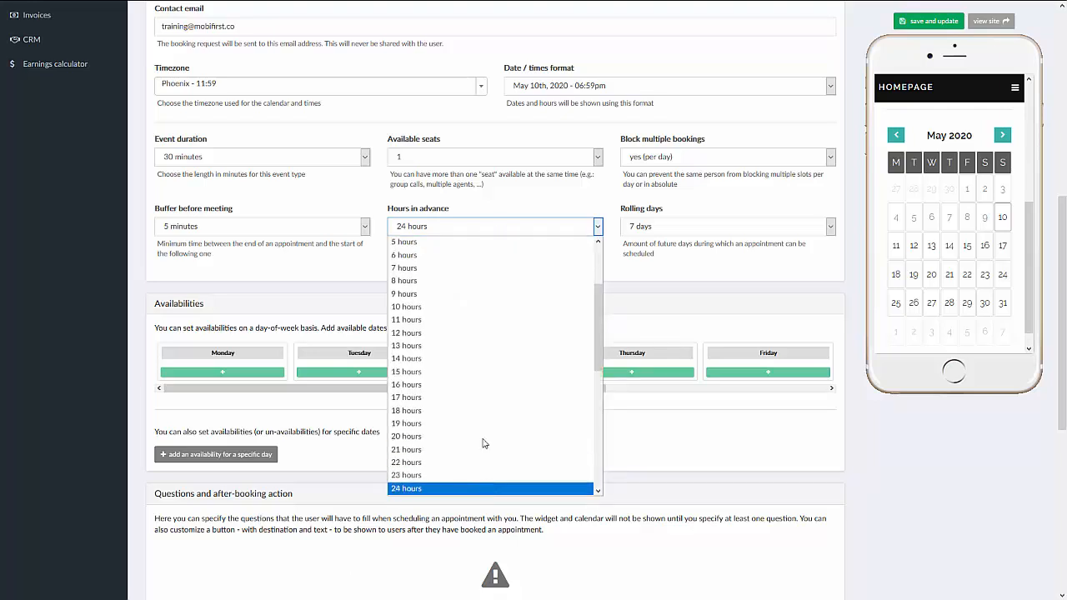
scroll(483, 381, up, 3)
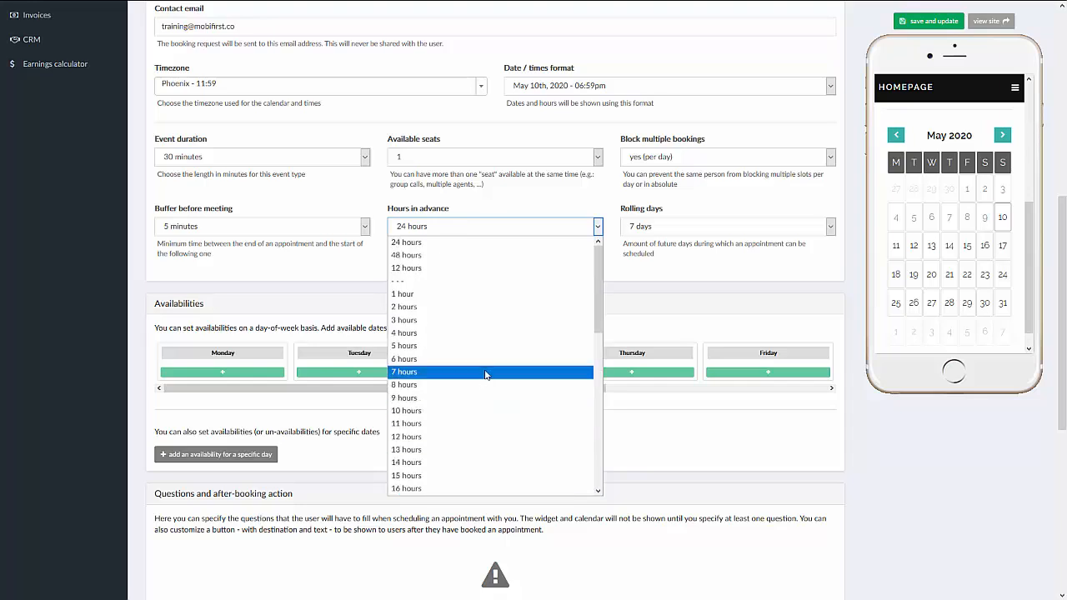
click(476, 300)
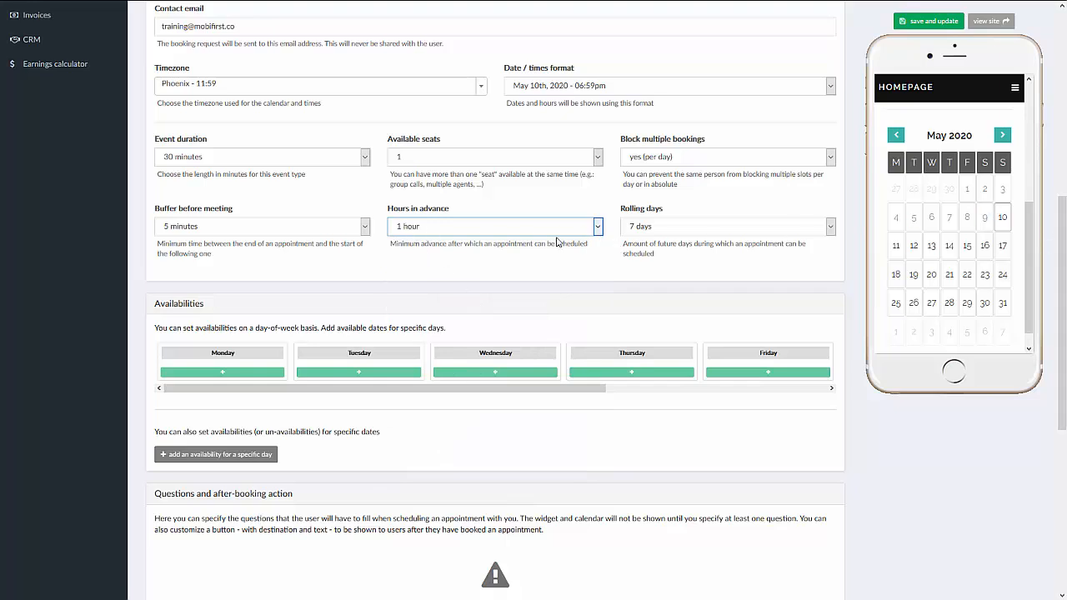
Step: Set the event type's rolling days to 30 days
click(650, 232)
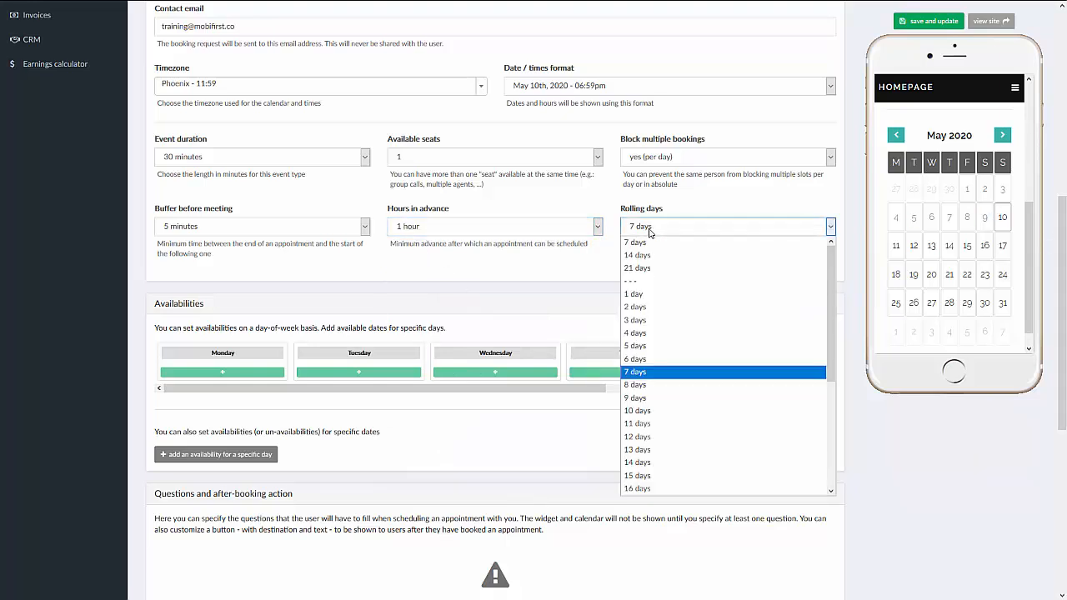
click(649, 232)
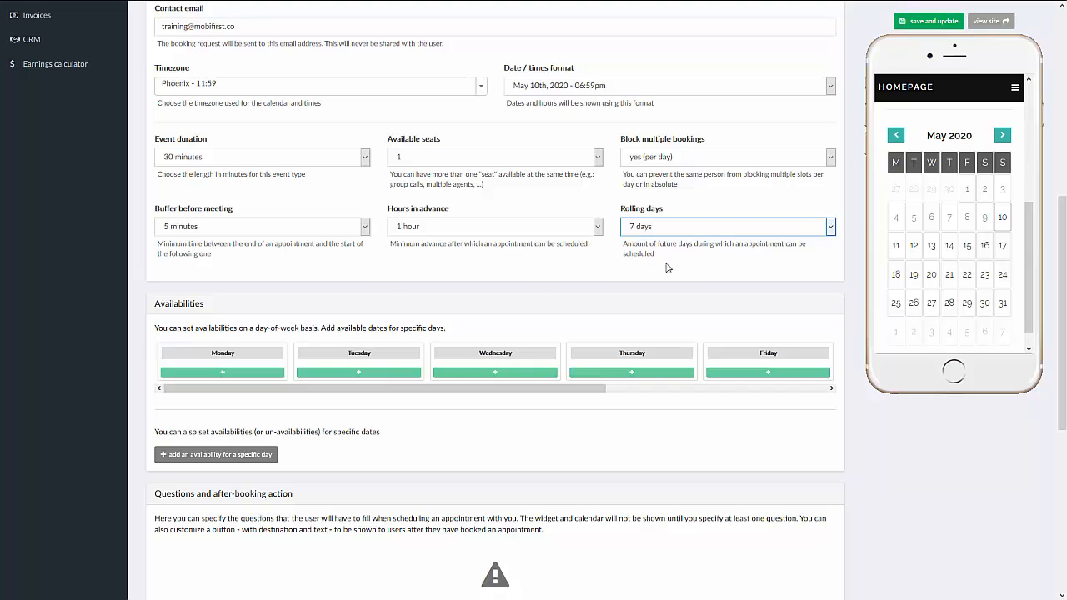
click(693, 227)
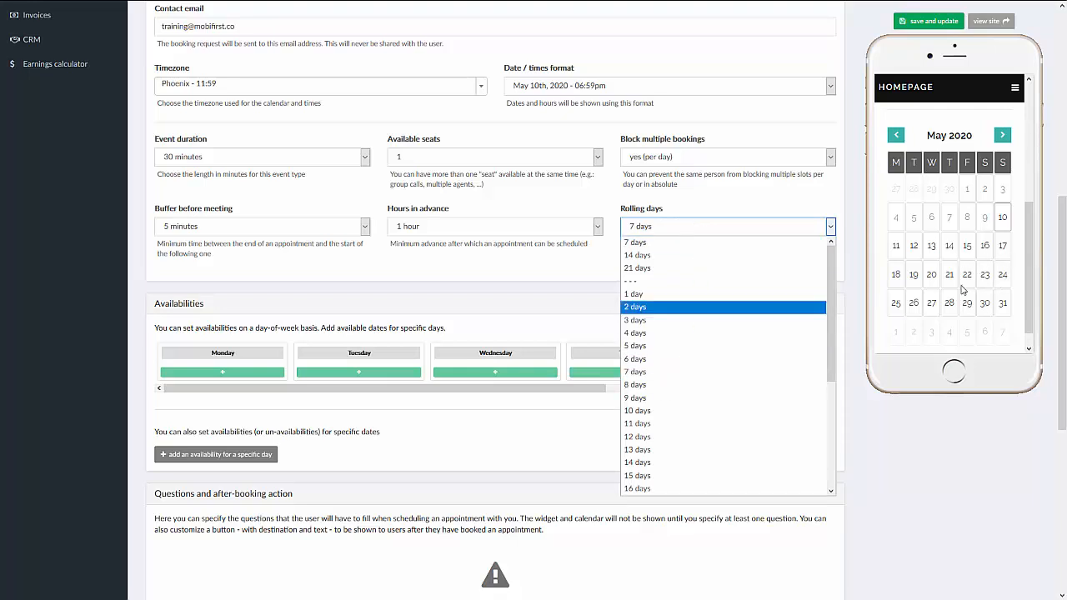
scroll(671, 358, down, 2)
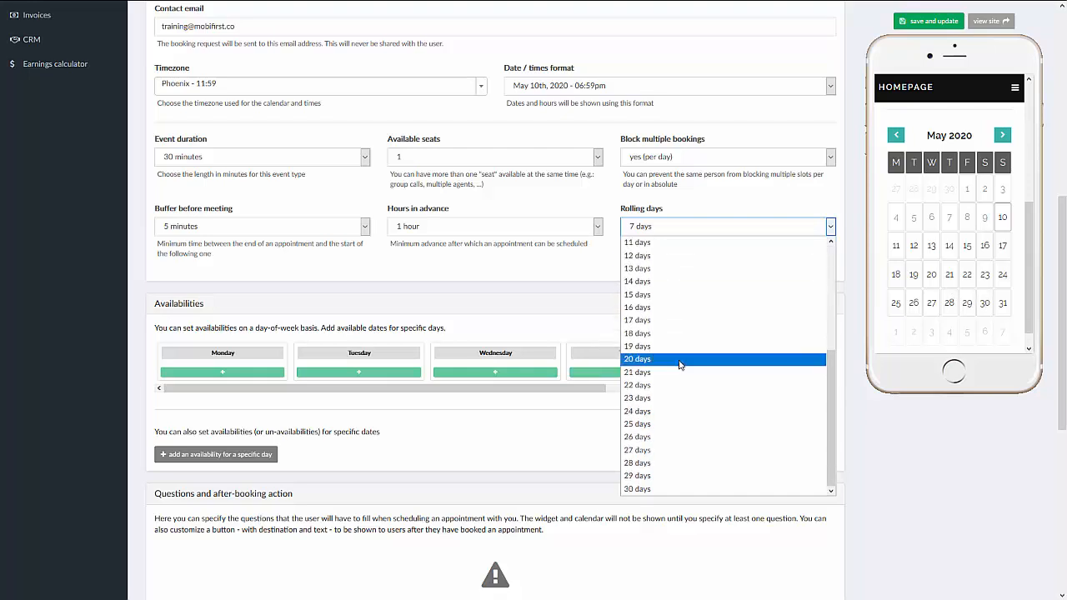
click(640, 489)
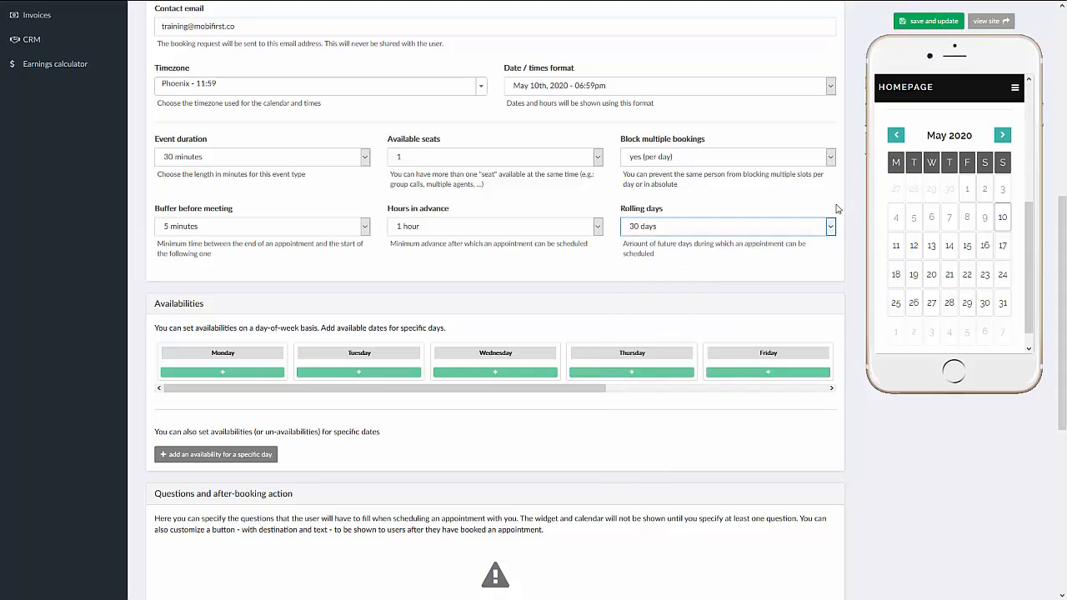
Step: Try "no (unlimited)" for blocking multiple bookings and return the setting to "yes (per day)"
click(789, 160)
click(789, 161)
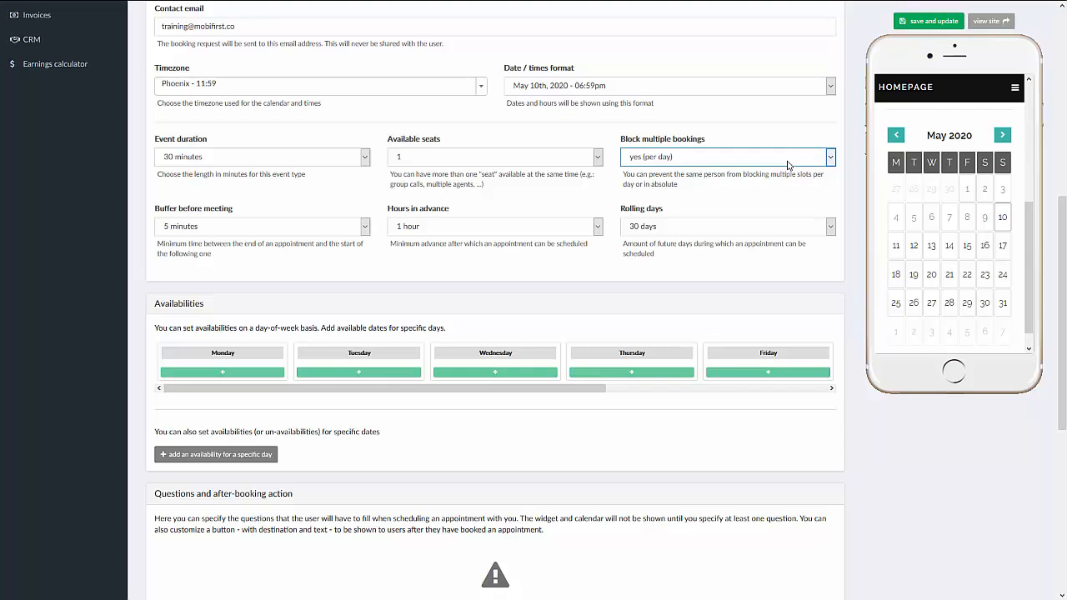
click(789, 164)
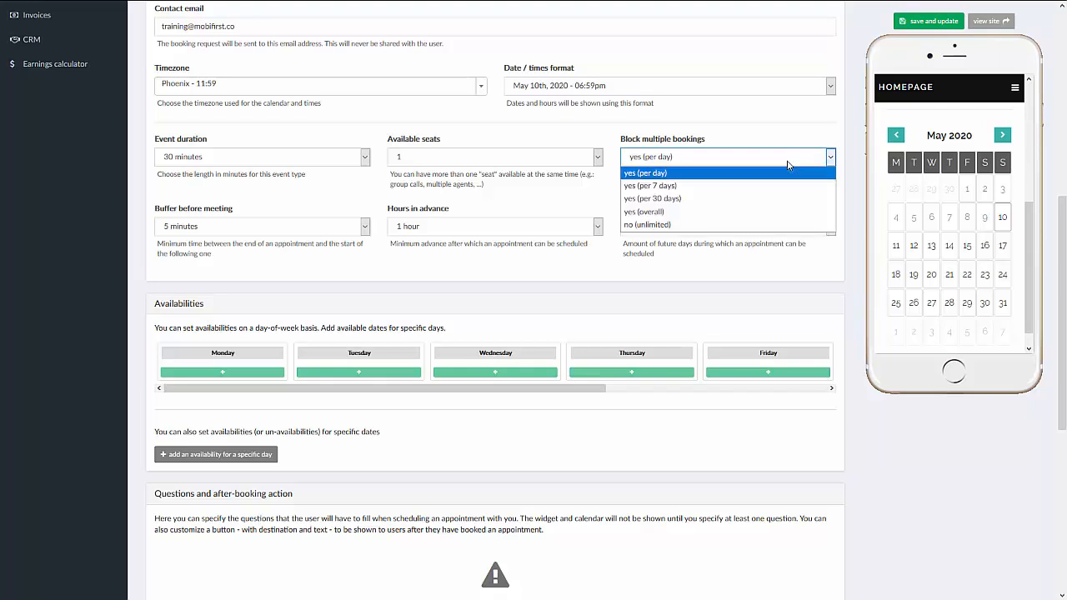
click(730, 225)
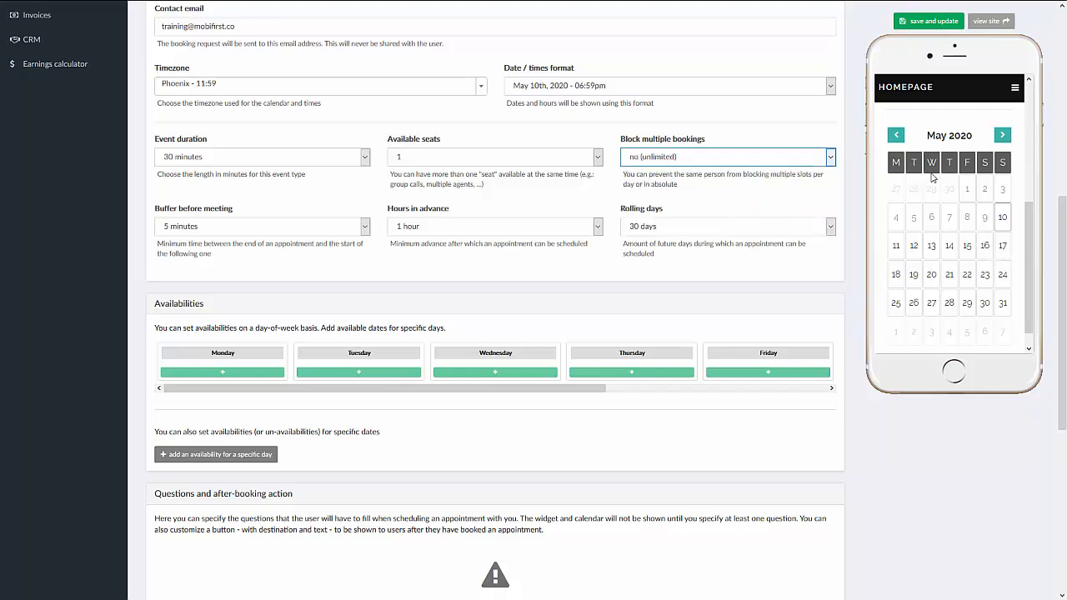
click(777, 158)
click(735, 175)
click(710, 160)
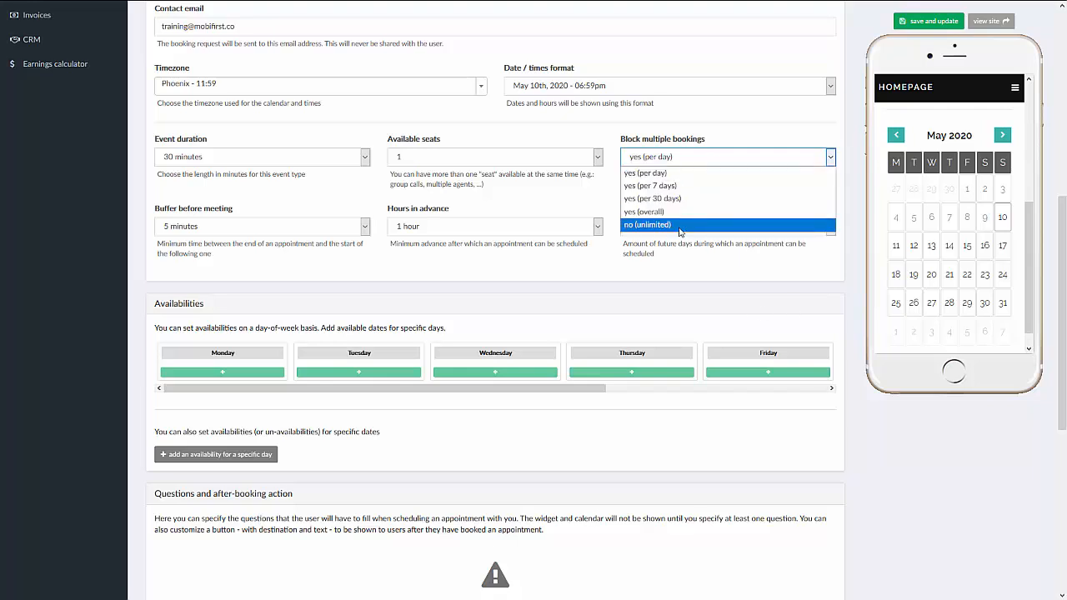
click(672, 160)
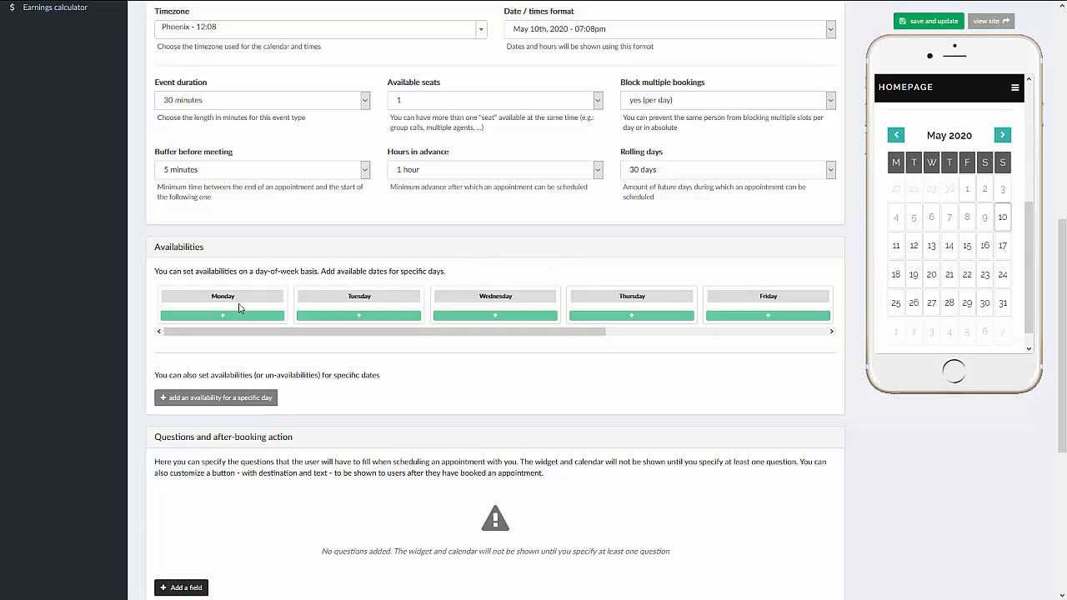
Step: Add a Monday availability from 9am to 9pm
click(208, 316)
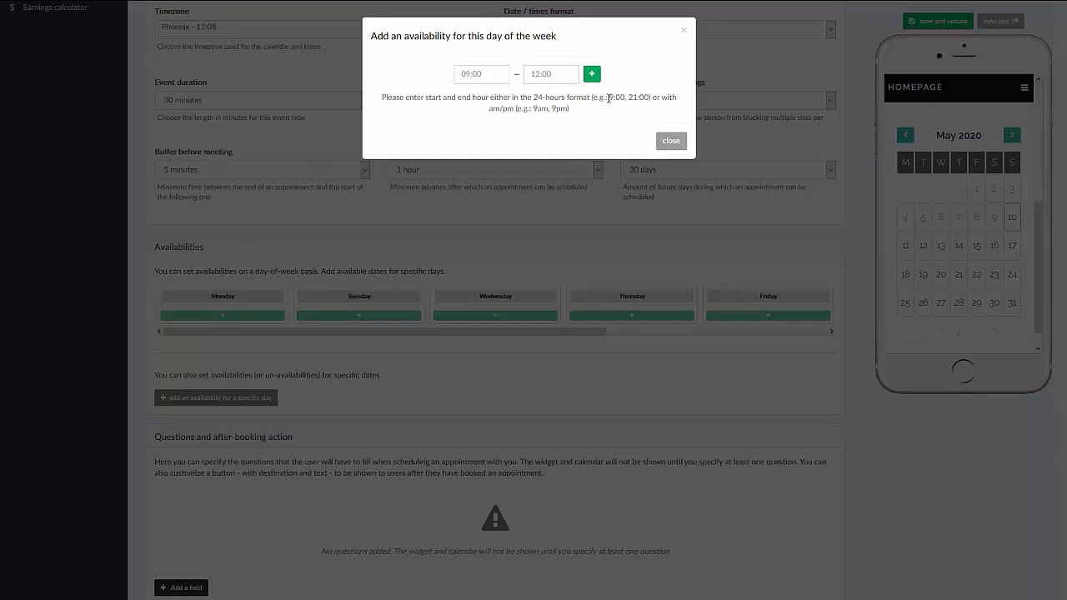
drag(609, 97, 645, 103)
click(484, 73)
text(9am)
click(558, 80)
text(9pm)
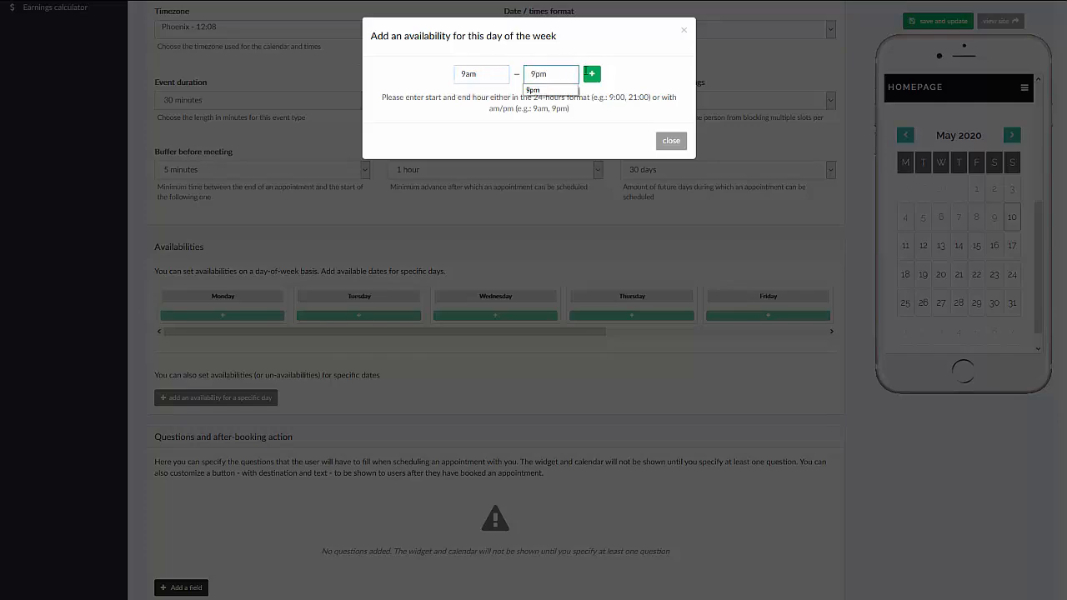
click(590, 73)
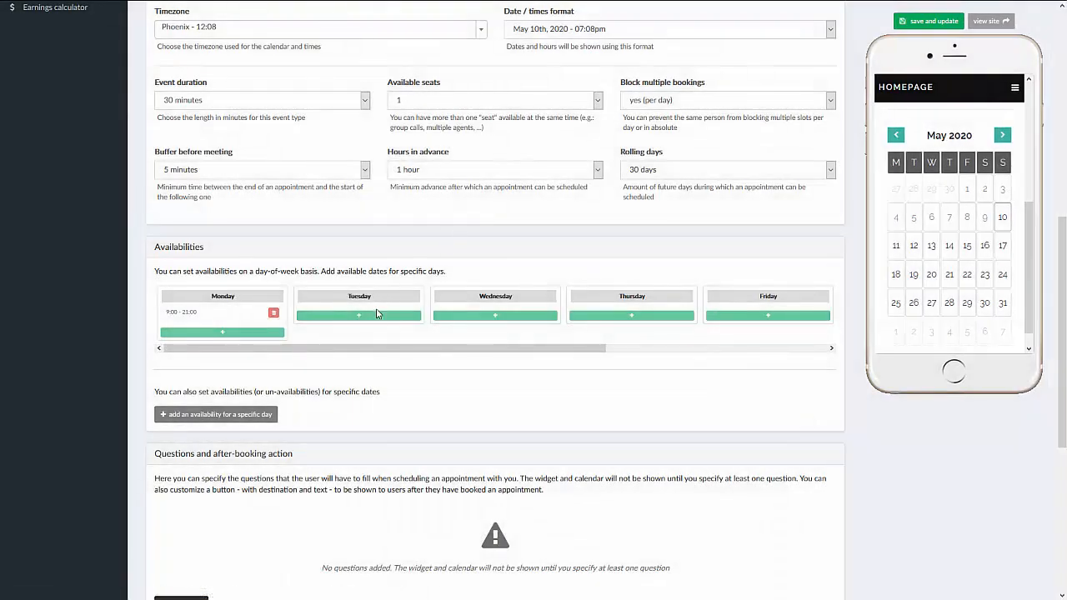
Step: Add the same 9am to 9pm availability for Tuesday, Wednesday, Thursday and Friday
click(376, 315)
click(590, 74)
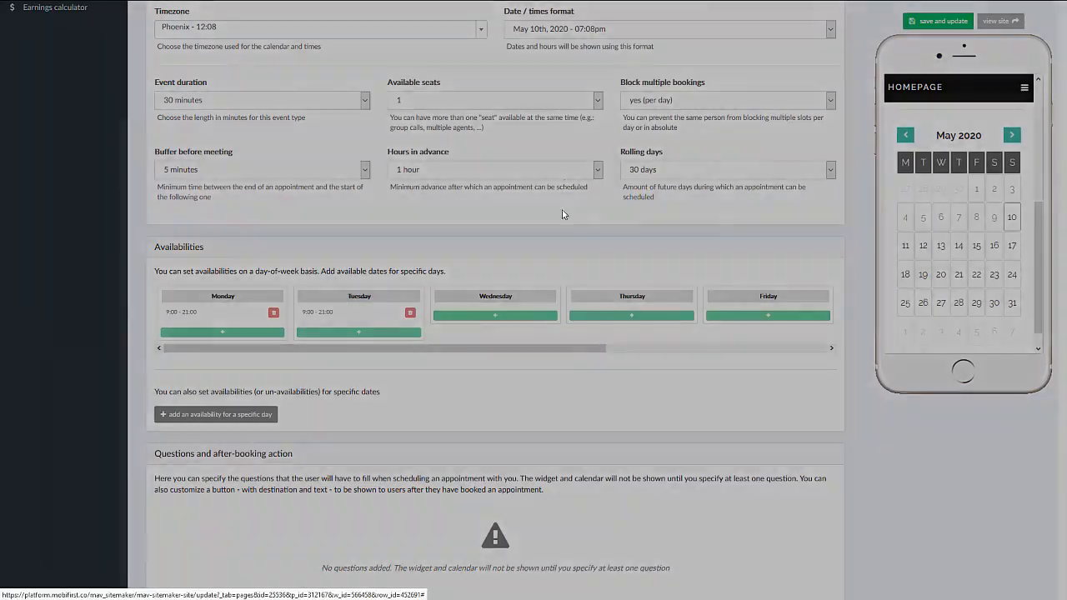
click(523, 317)
click(593, 75)
click(639, 318)
click(591, 72)
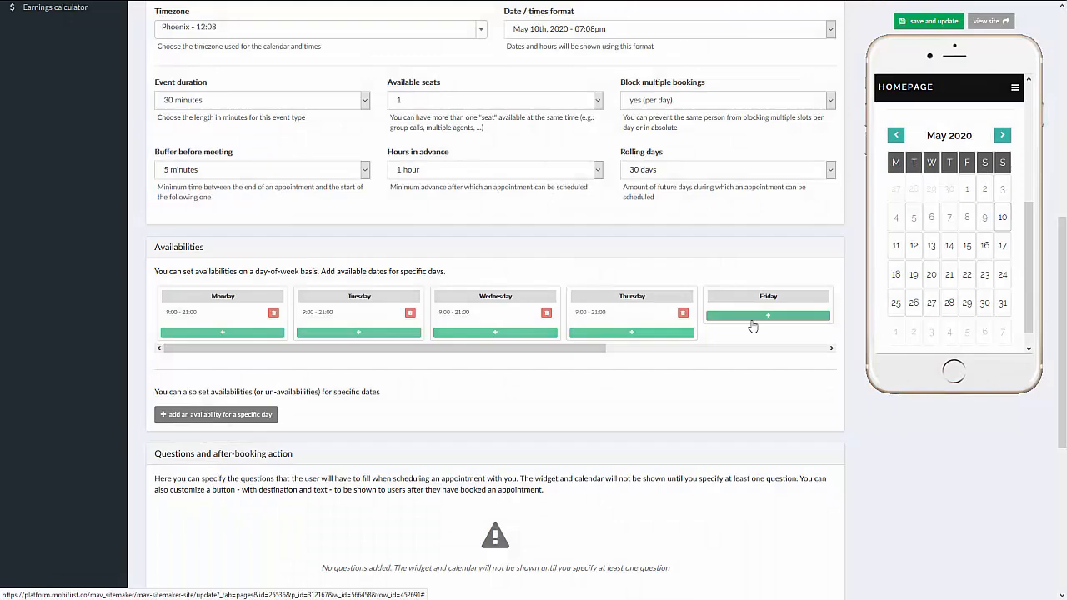
click(753, 317)
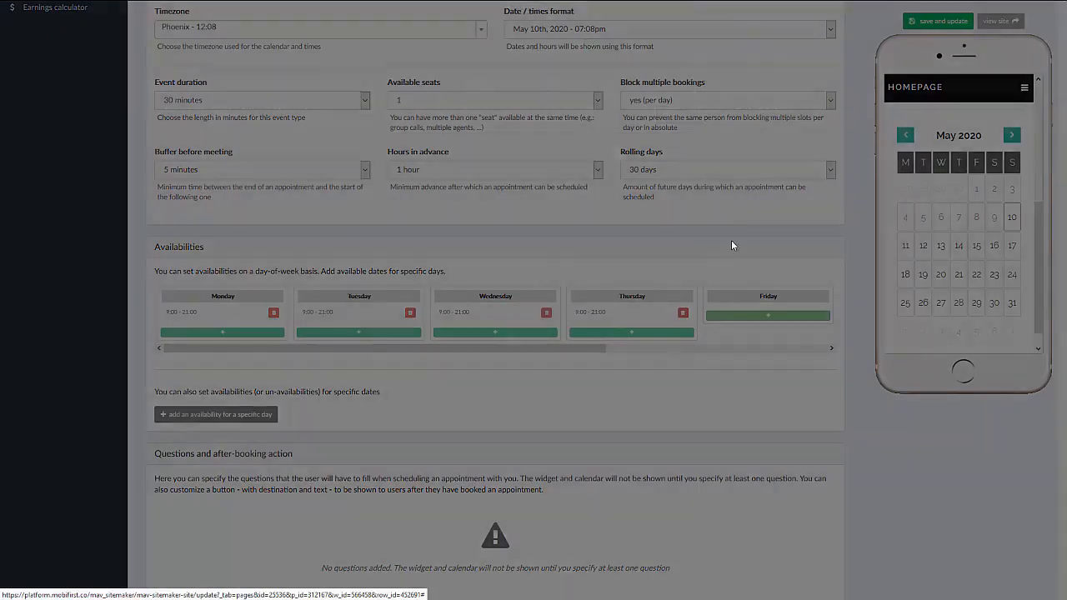
click(592, 73)
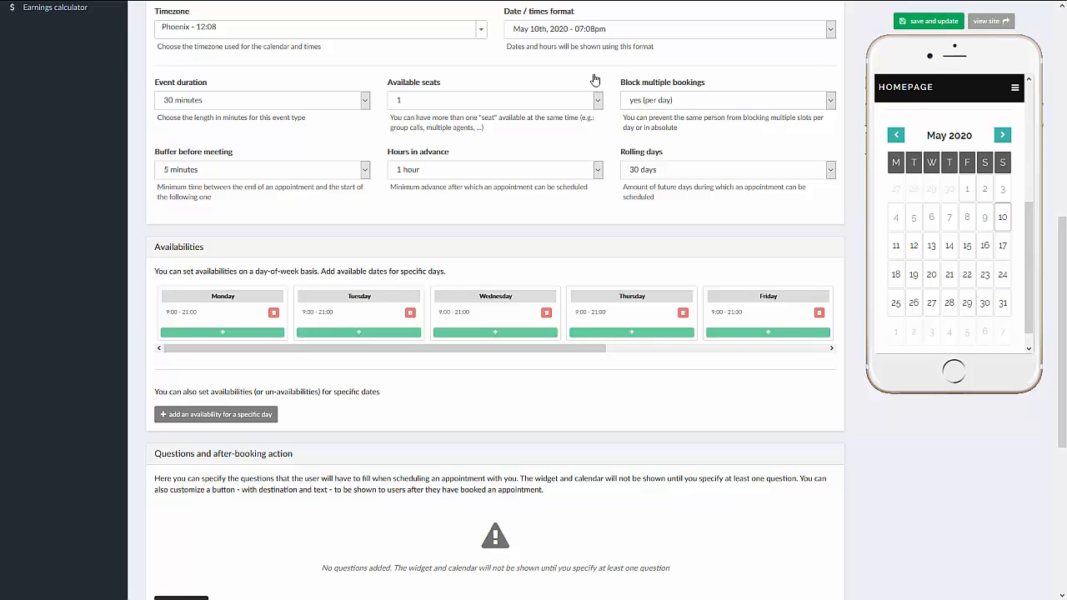
Step: Make 15 May 2020 unavailable all day and save the event type's changes
click(215, 417)
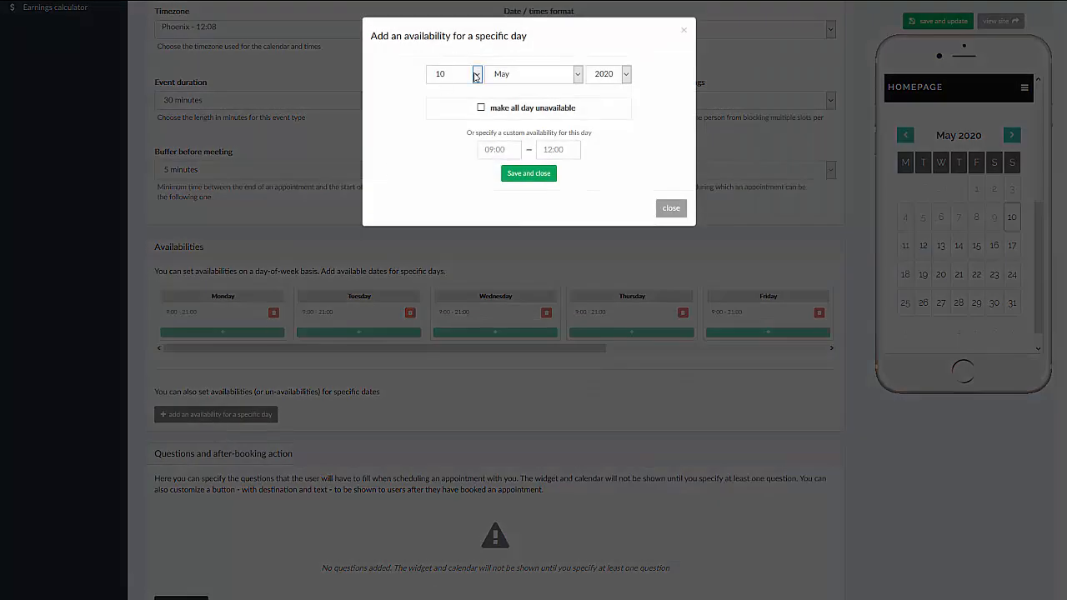
click(476, 76)
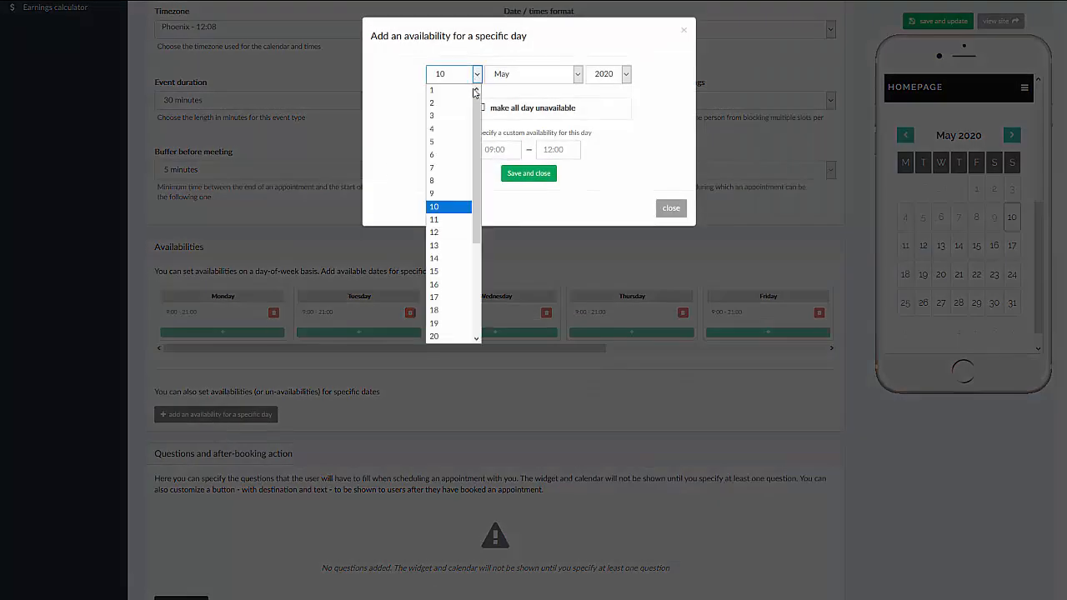
click(435, 277)
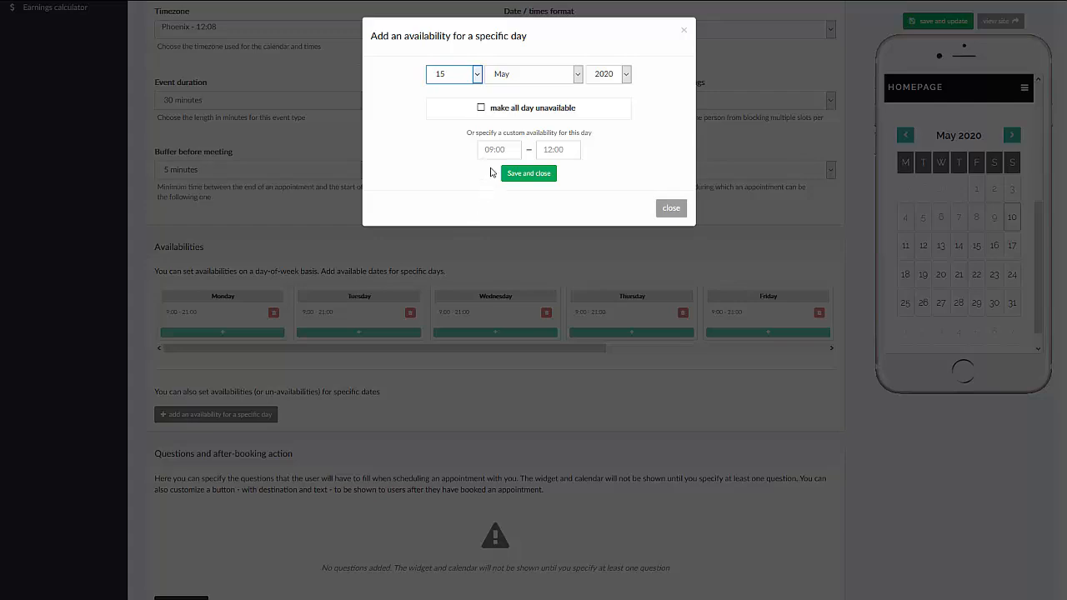
click(481, 108)
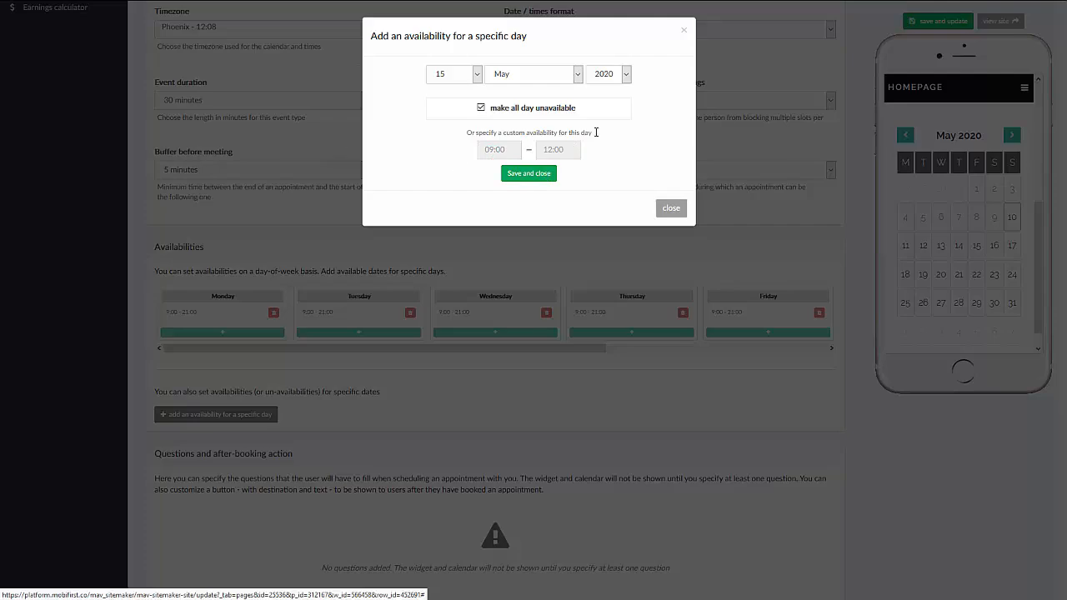
click(534, 177)
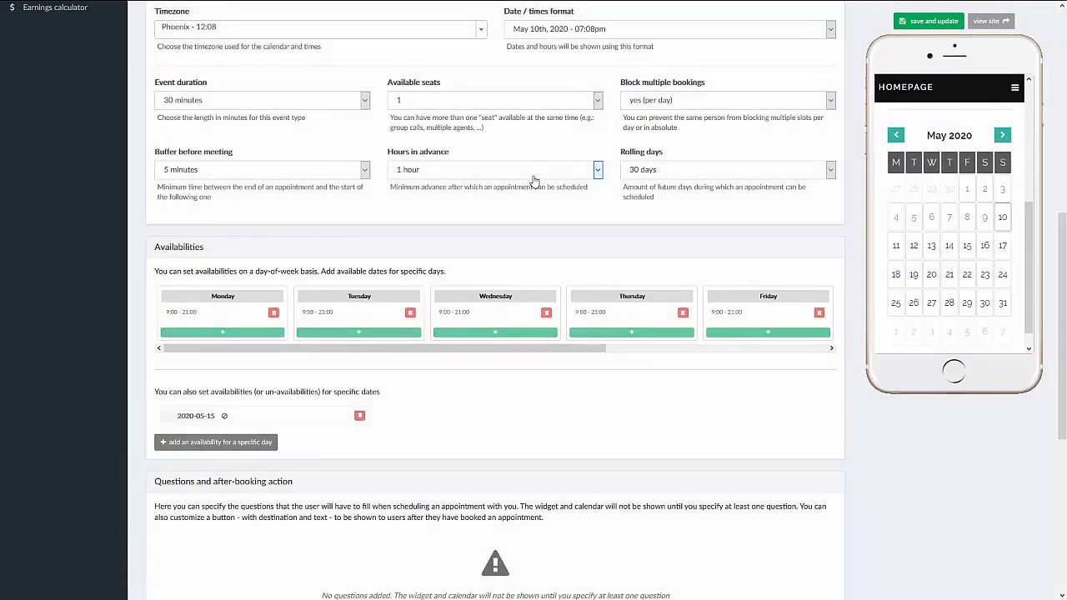
click(915, 23)
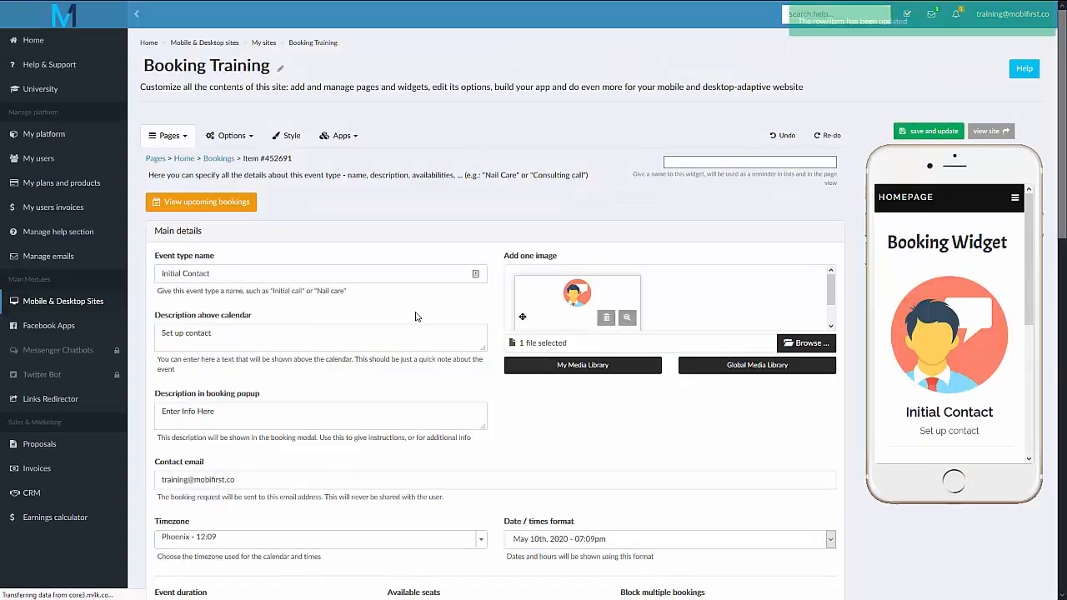
Step: Add a new booking question field to the event type and set its field type to email field
scroll(488, 321, down, 5)
scroll(950, 250, down, 5)
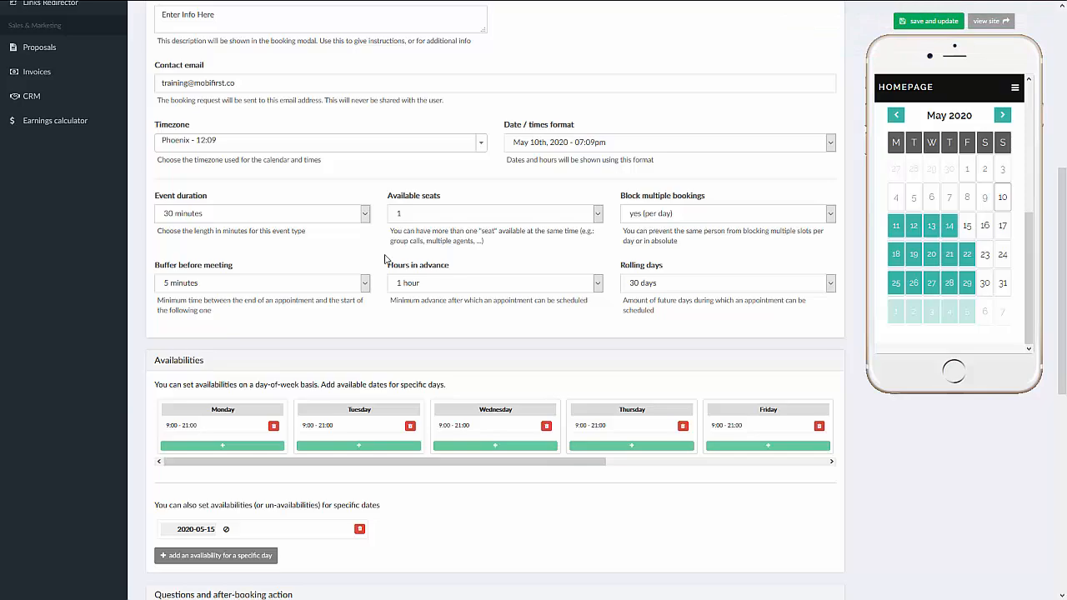
scroll(384, 259, down, 5)
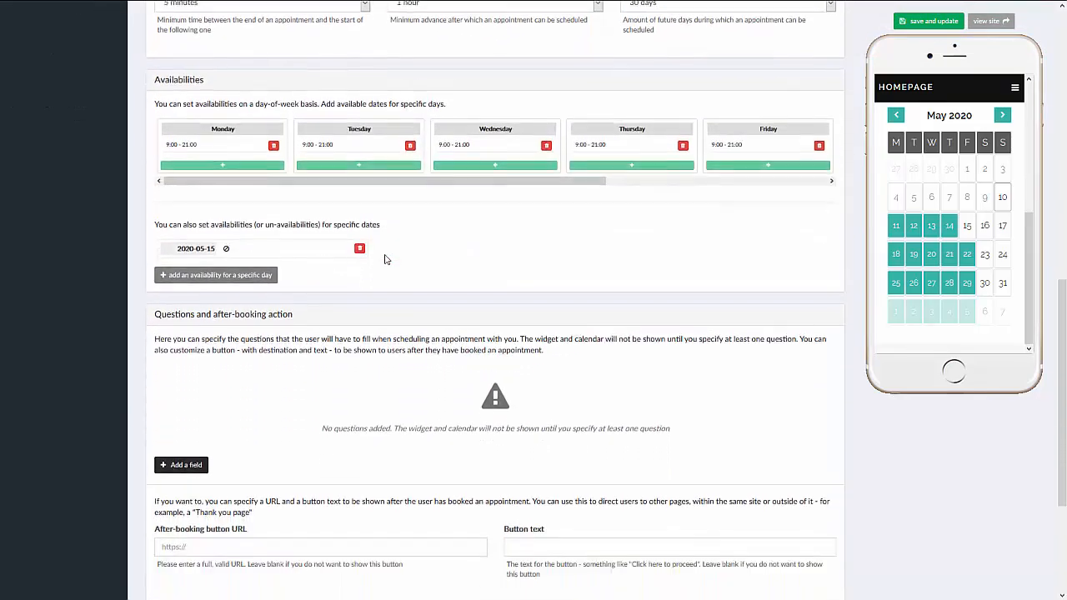
scroll(385, 259, down, 2)
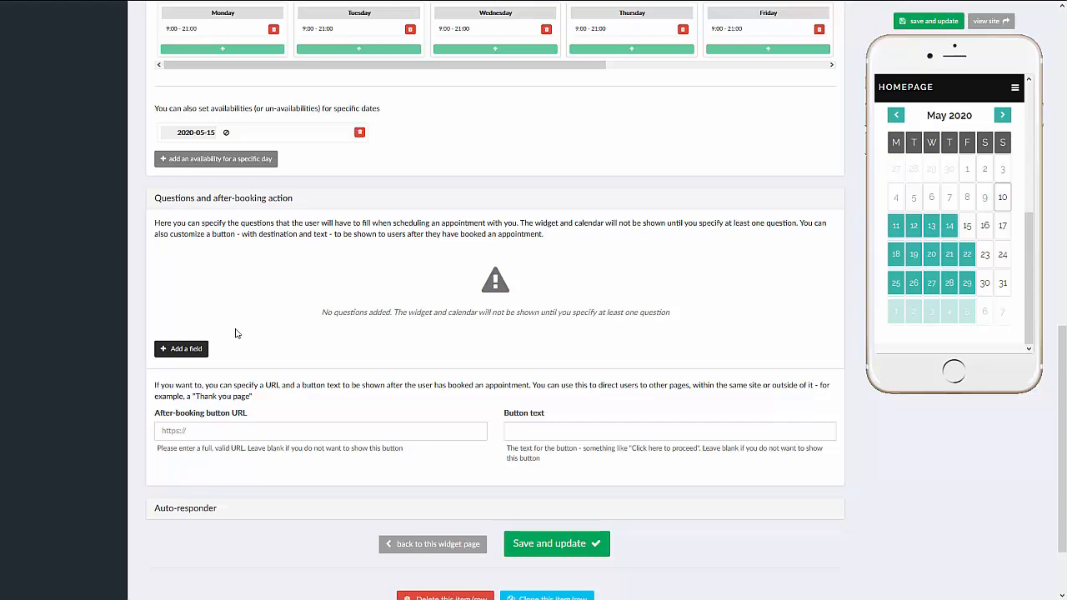
click(198, 352)
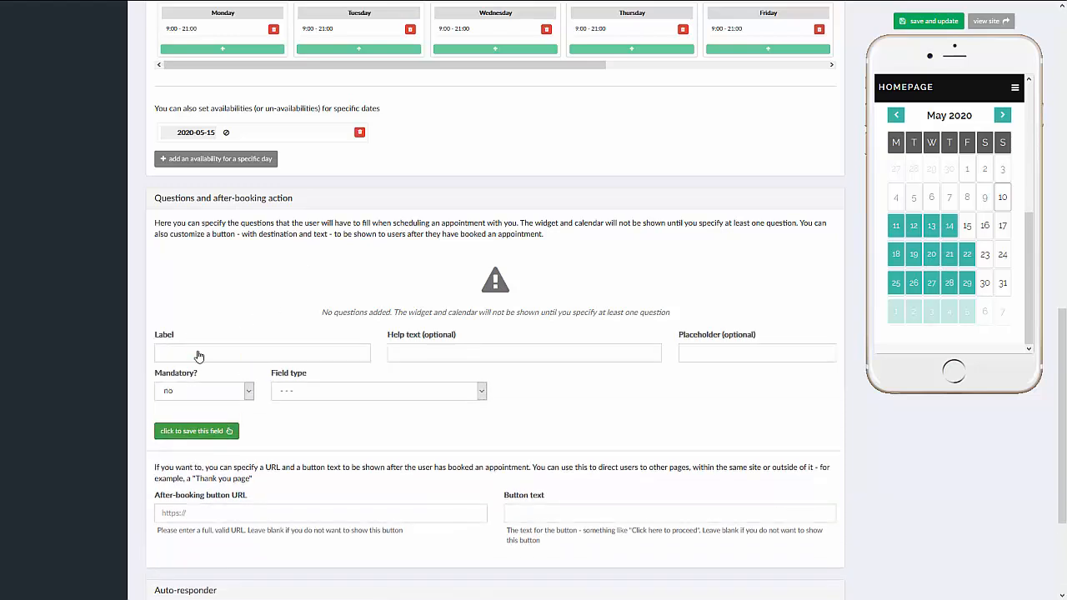
click(481, 391)
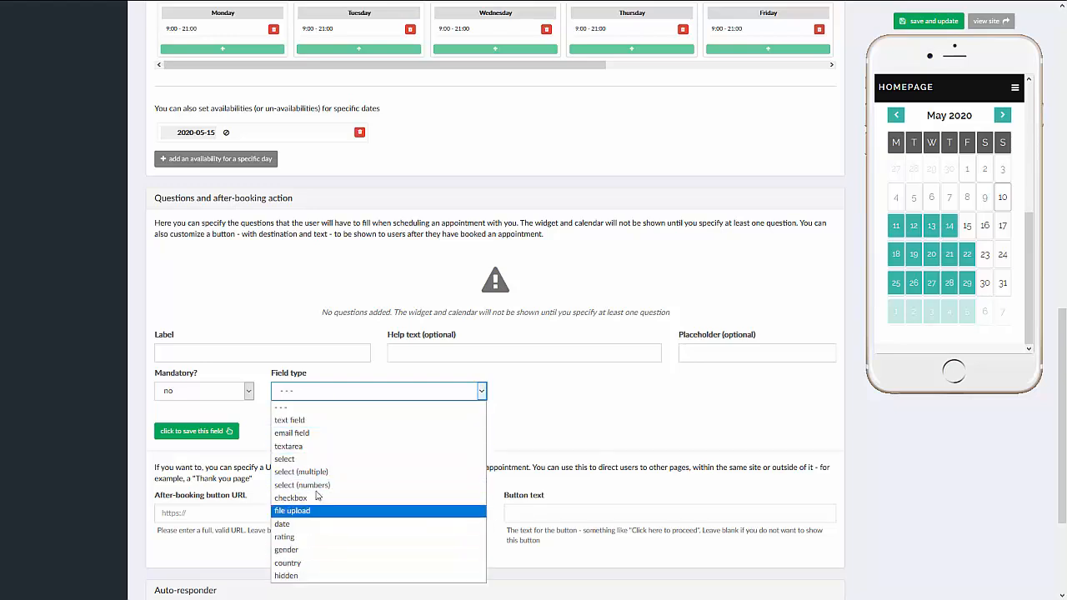
click(316, 435)
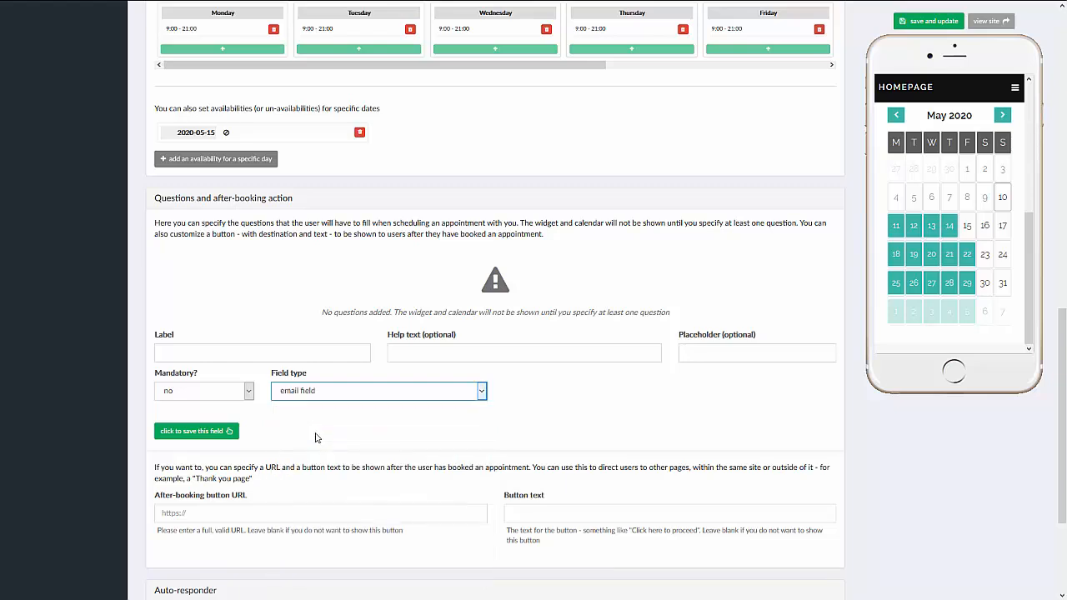
Step: Label the new field "Email", with help text "enter email" and placeholder text "placeholder"
click(226, 352)
text(Email)
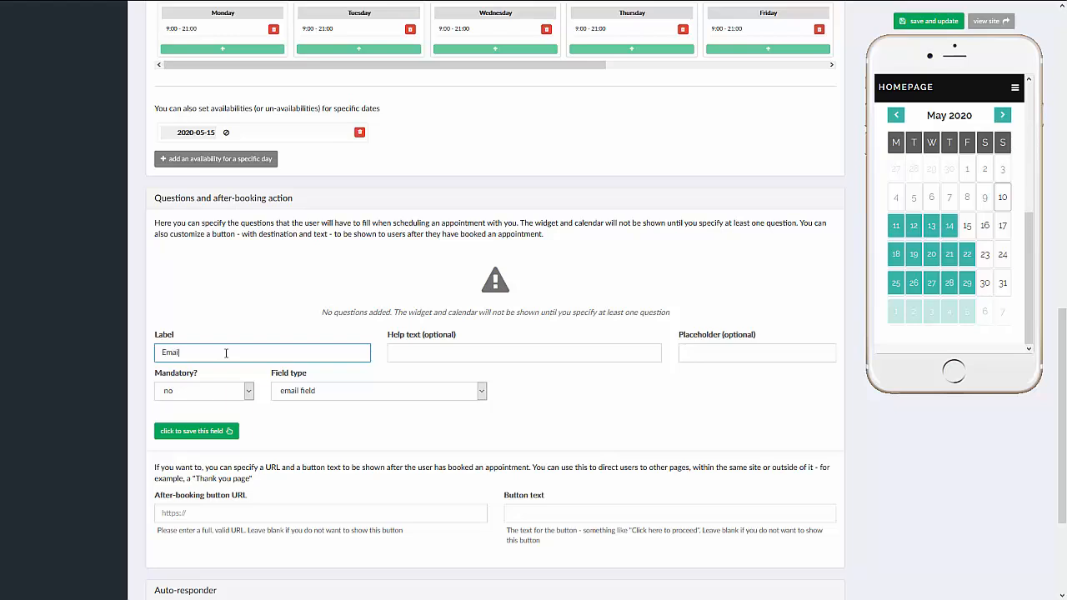
click(449, 353)
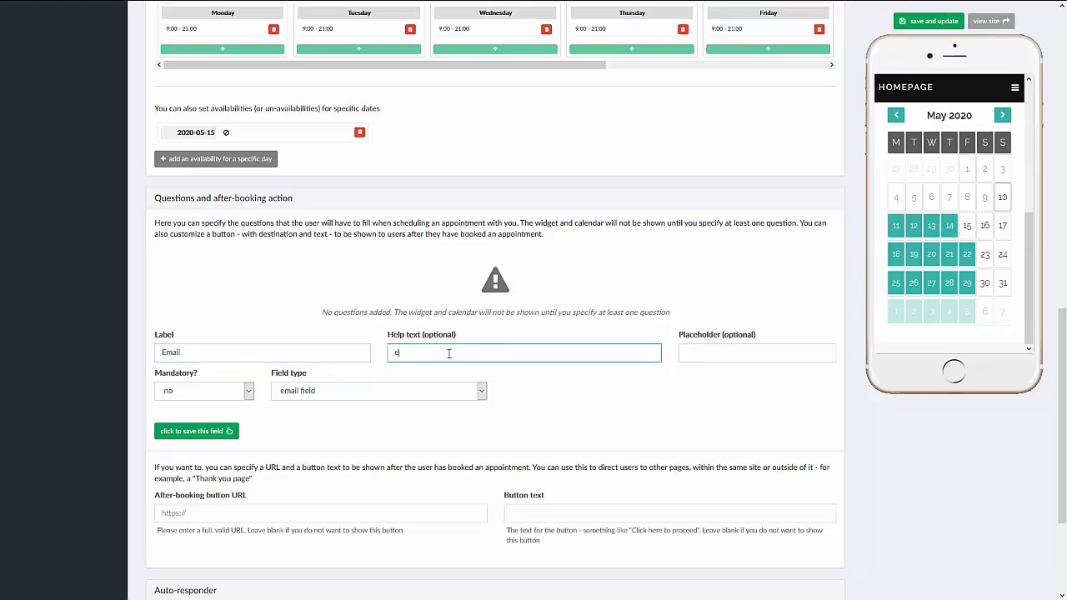
text(enter email)
click(710, 353)
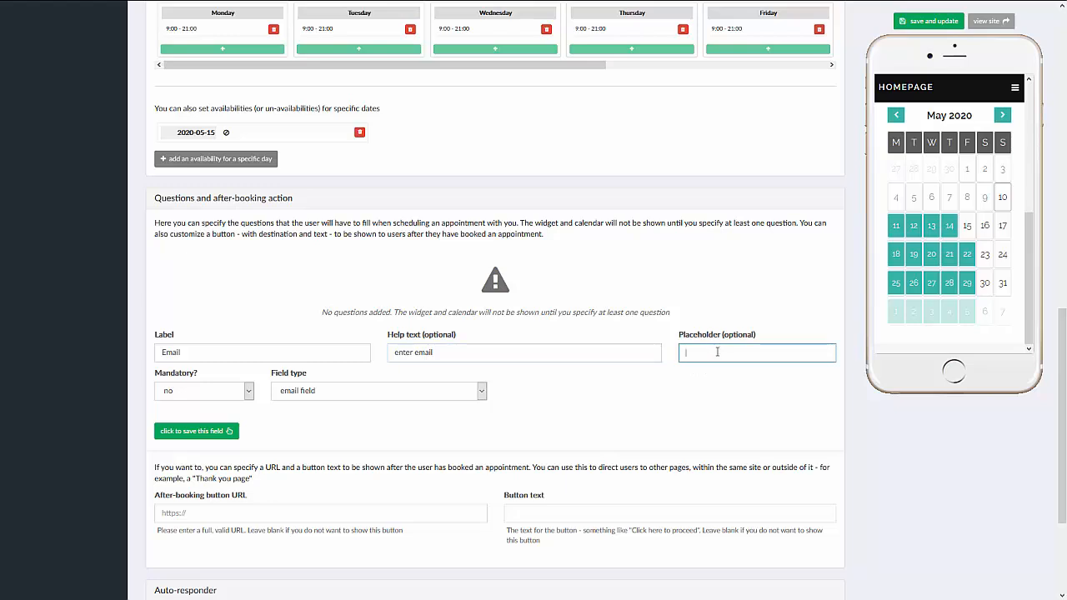
click(170, 513)
click(757, 347)
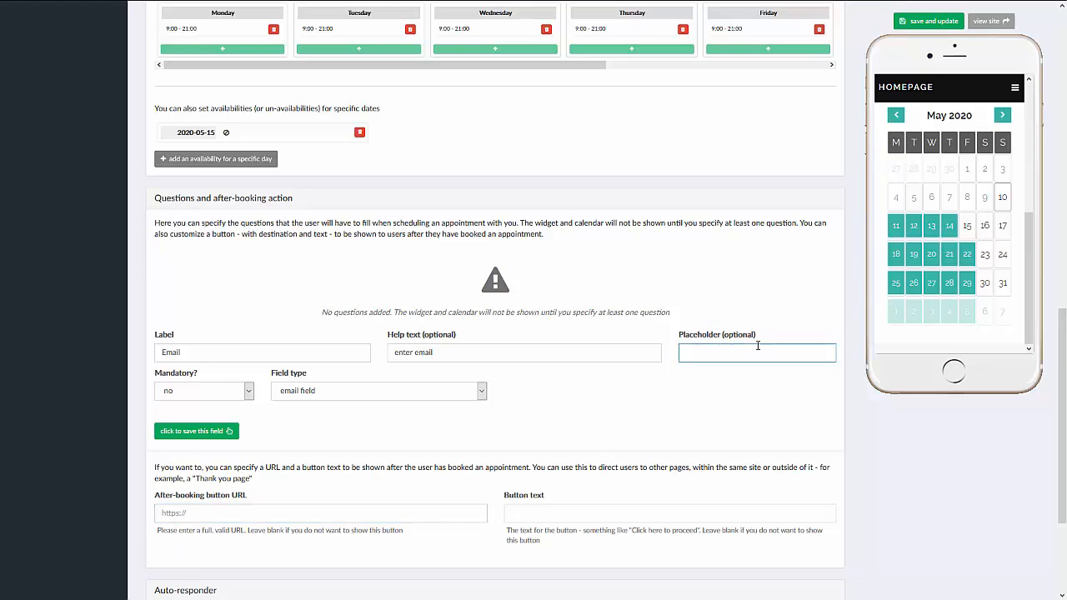
text(placeholder)
Step: Make the Email field mandatory and save it
click(236, 395)
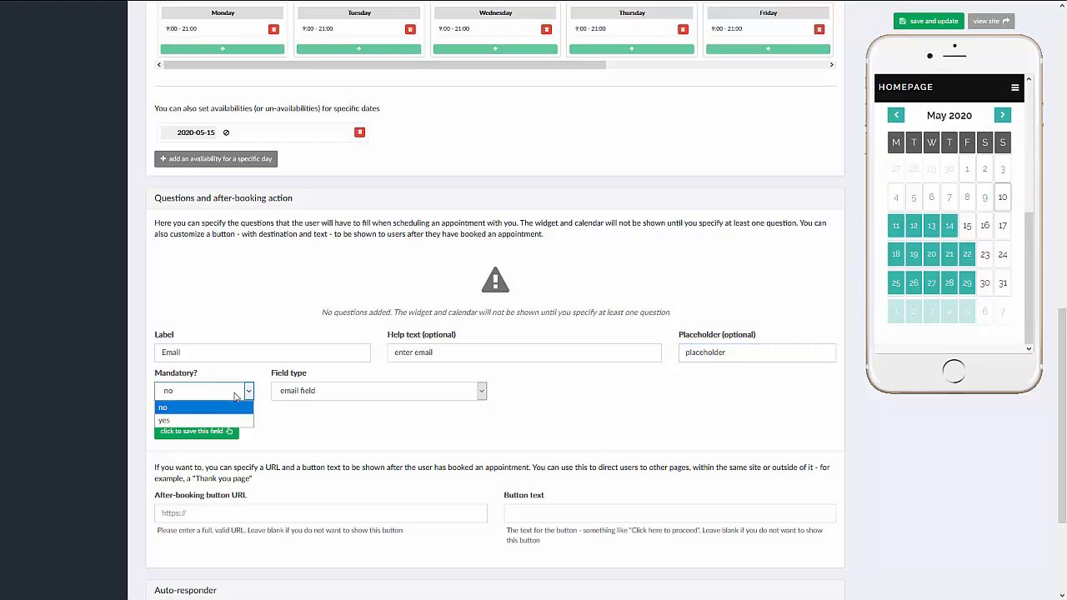
click(230, 420)
click(207, 433)
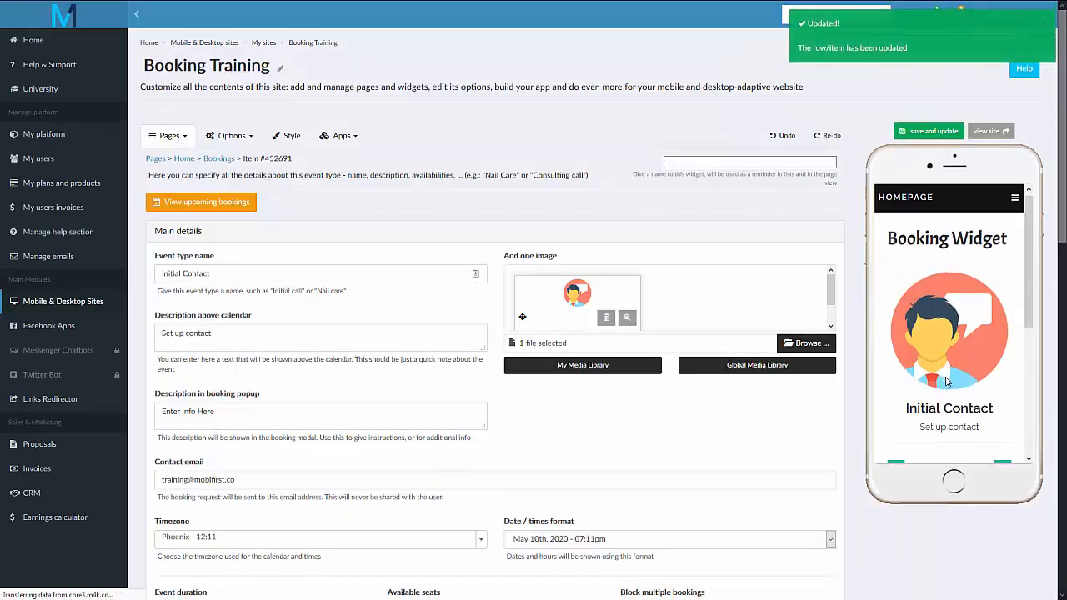
Step: Review the saved Email question, the after-booking button URL, the main details and the auto-responder section of the event type
scroll(367, 361, down, 7)
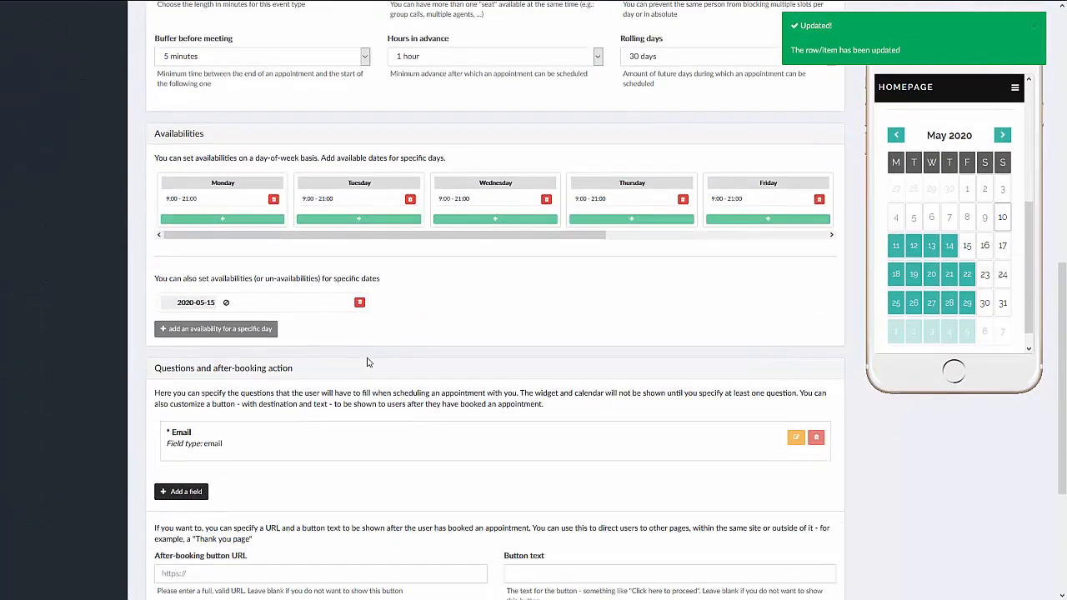
scroll(366, 361, down, 3)
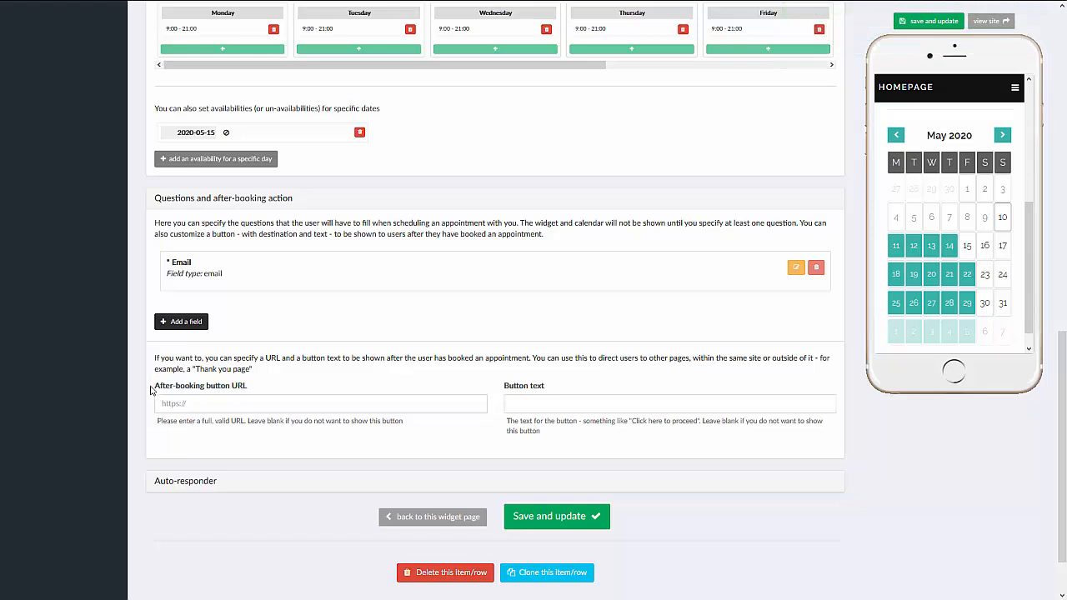
click(177, 405)
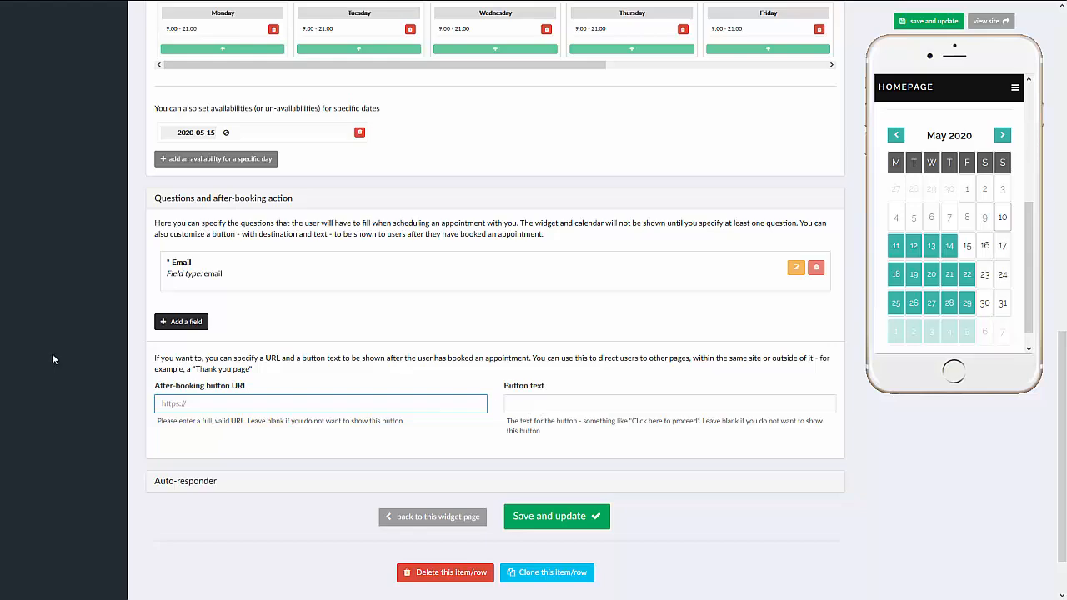
scroll(113, 203, up, 8)
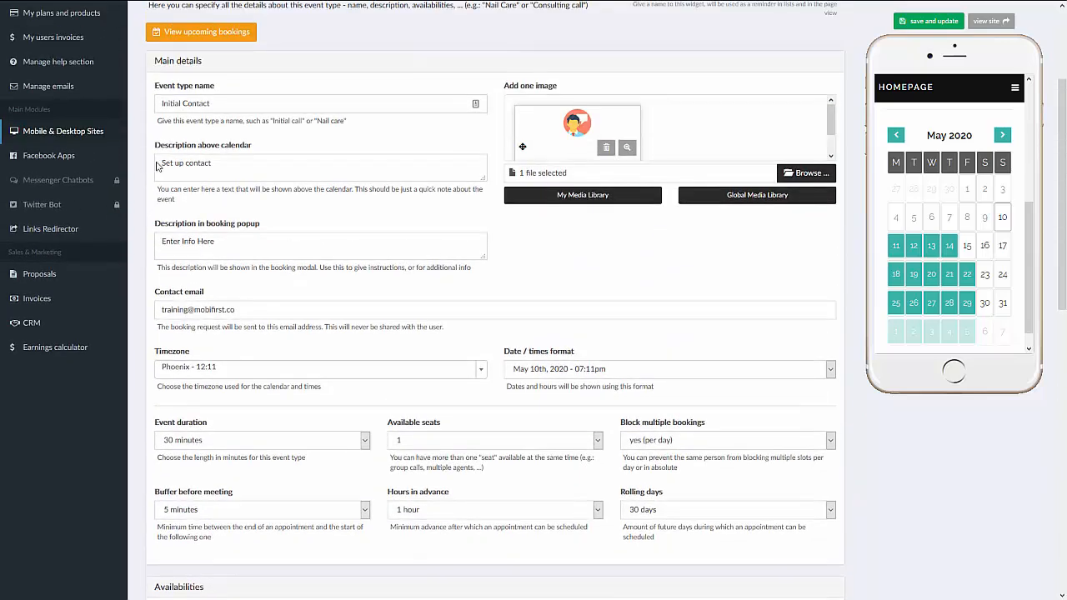
scroll(204, 139, down, 5)
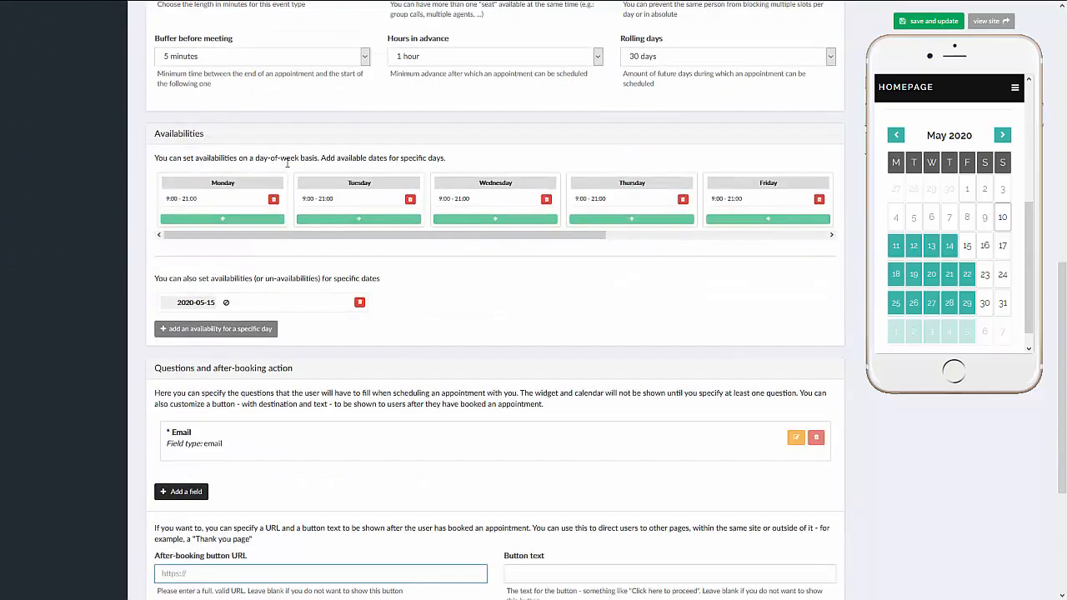
scroll(287, 163, down, 3)
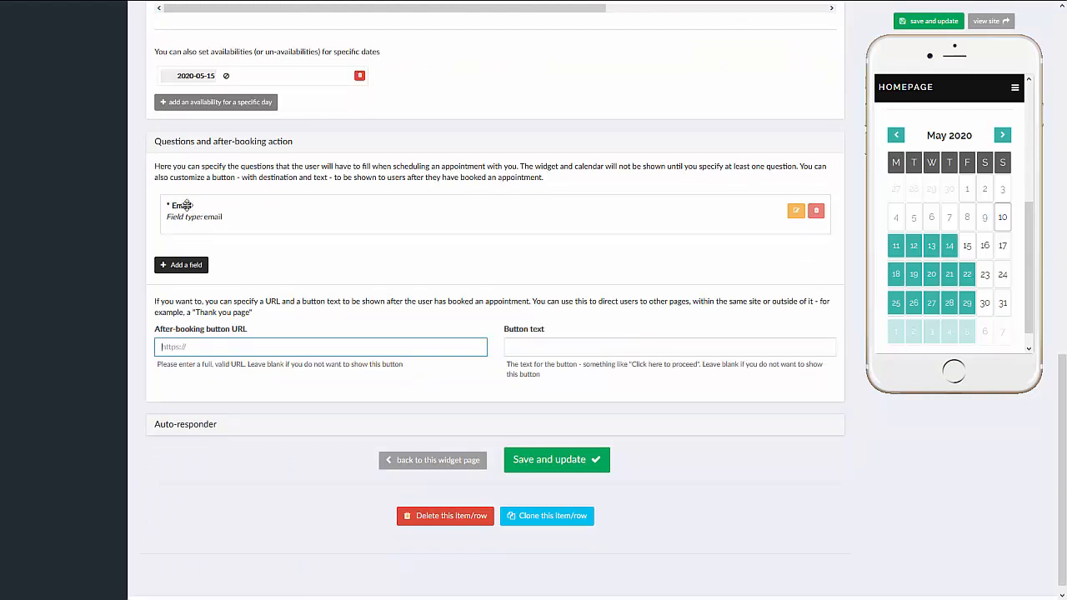
click(178, 430)
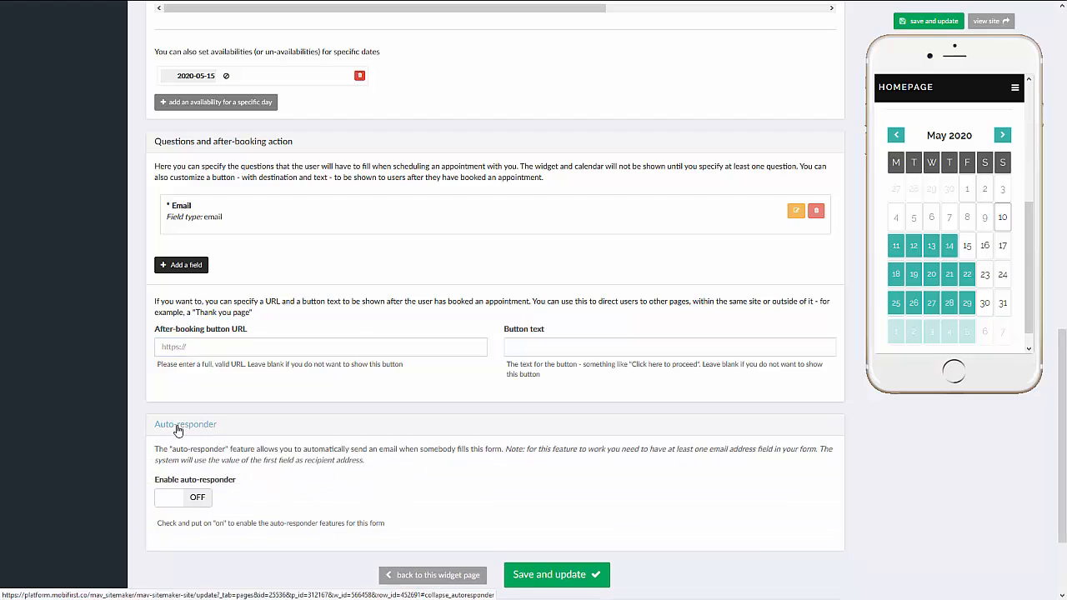
click(177, 430)
Step: Save the event type and view the site fullscreen from its preview page
click(545, 470)
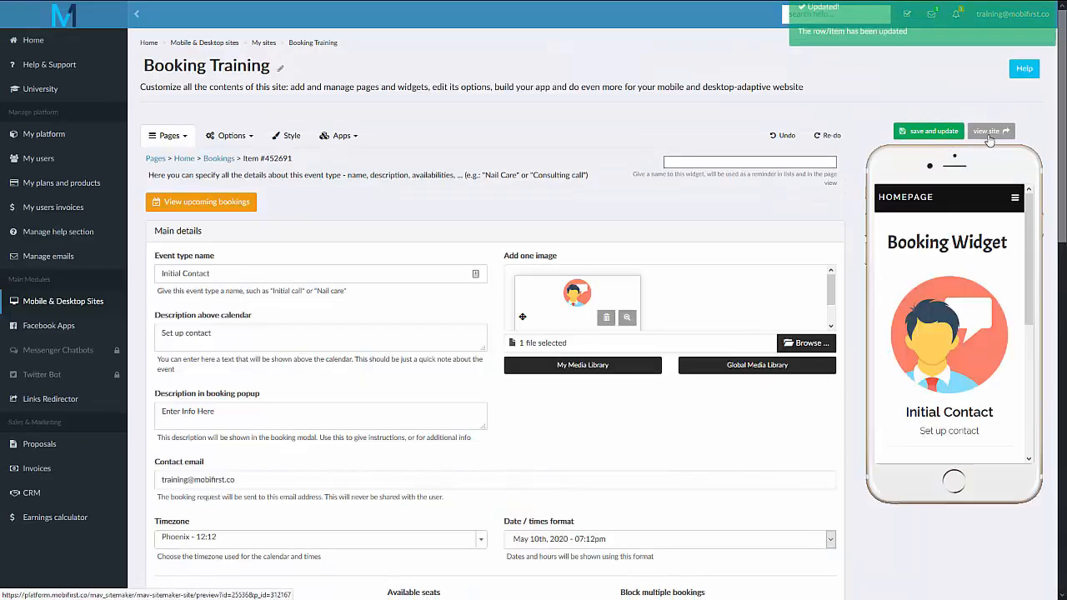
click(989, 131)
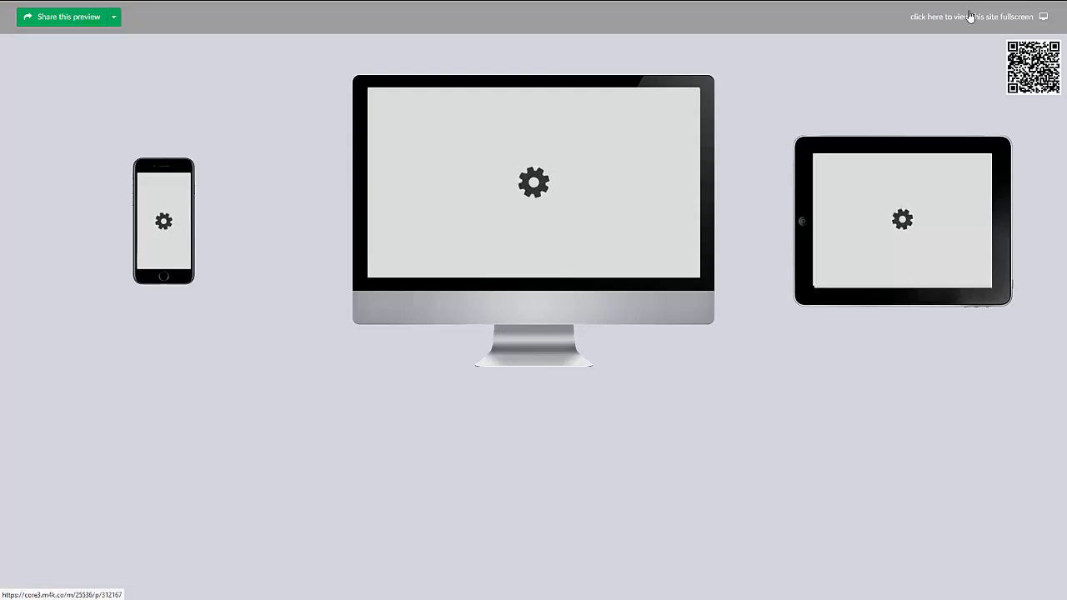
click(969, 17)
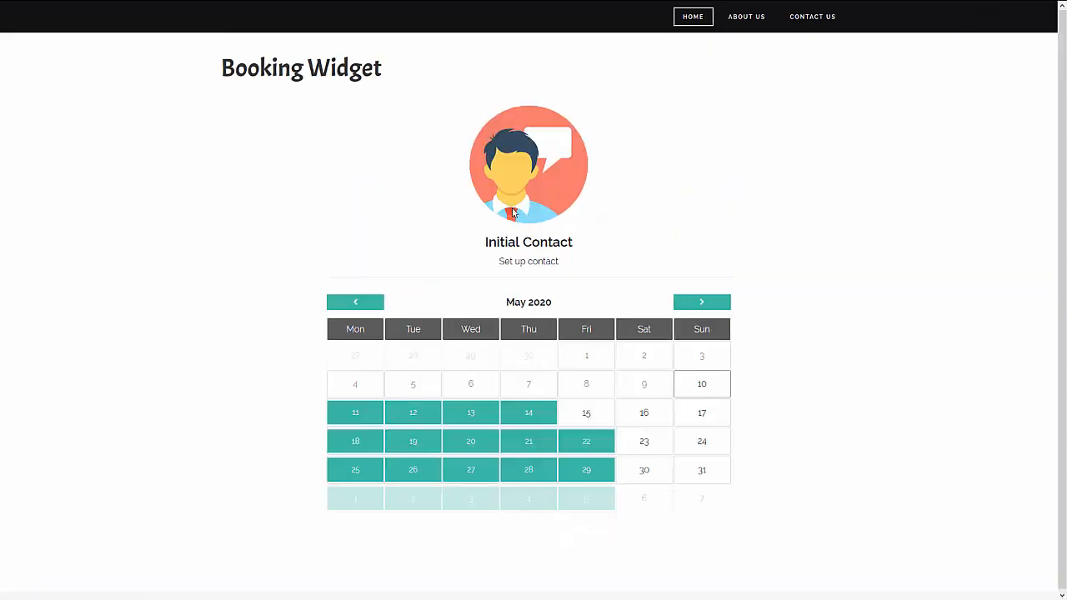
Step: Check the event title and the June 2020 availability on the live booking calendar, and return to May 2020
drag(631, 245, 482, 247)
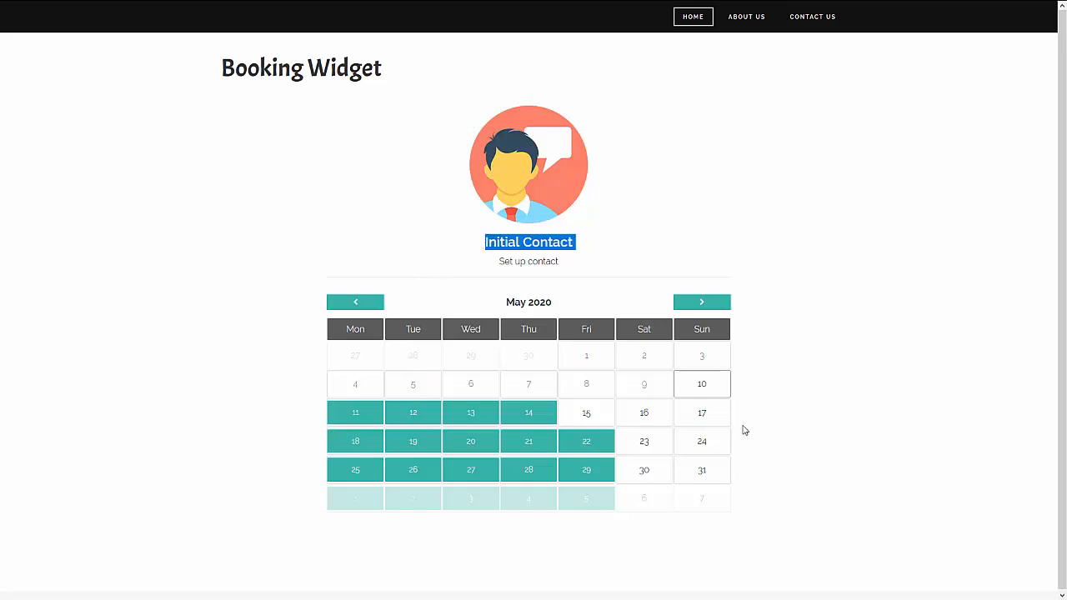
click(714, 307)
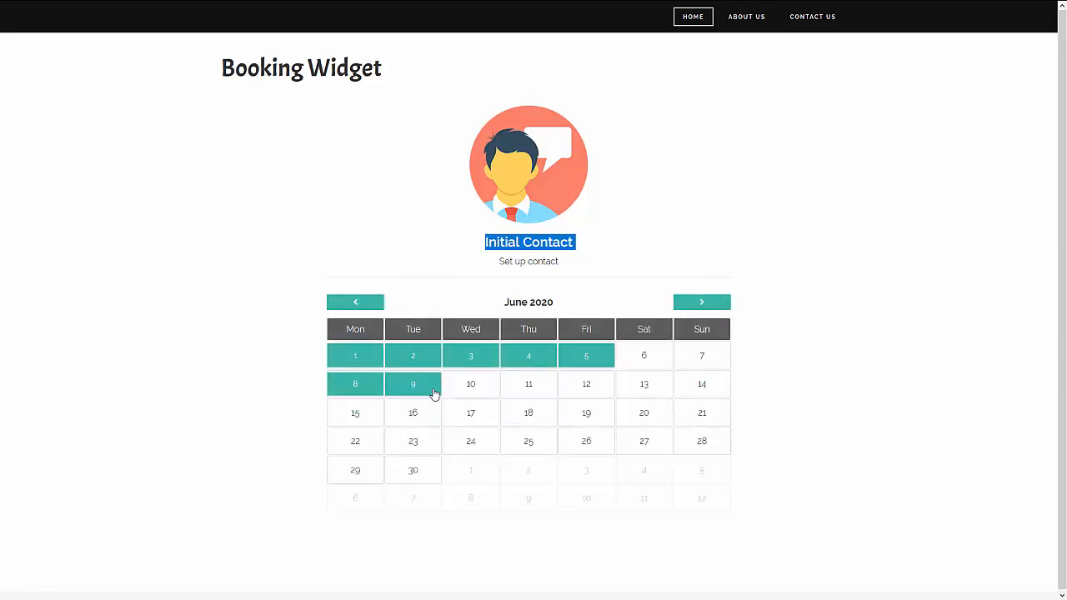
click(355, 302)
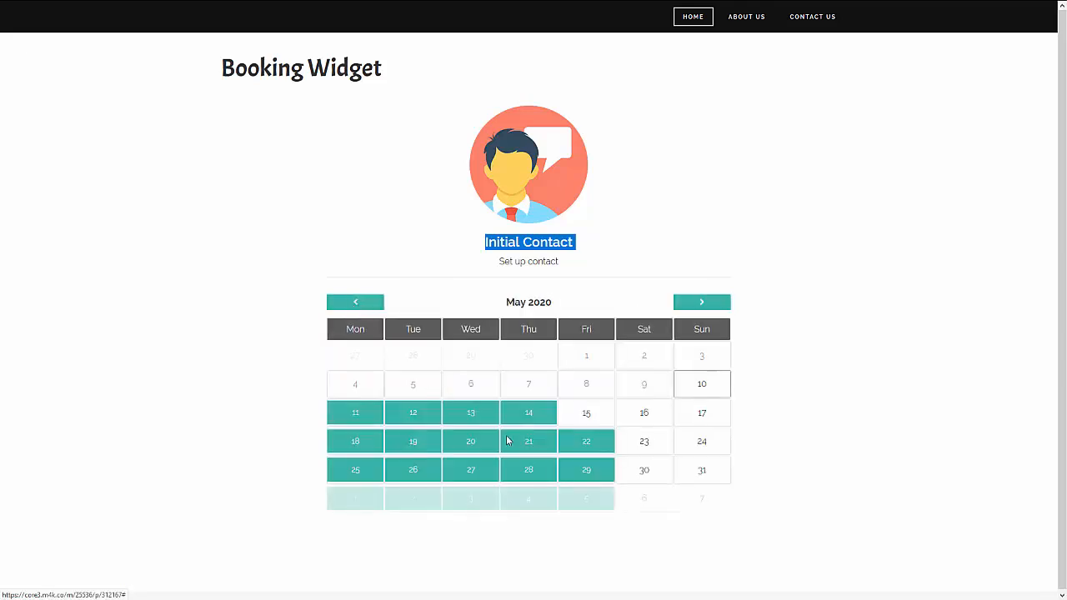
Step: Open the booking form for 21 May 2020 and choose the 12:30pm time slot
click(522, 445)
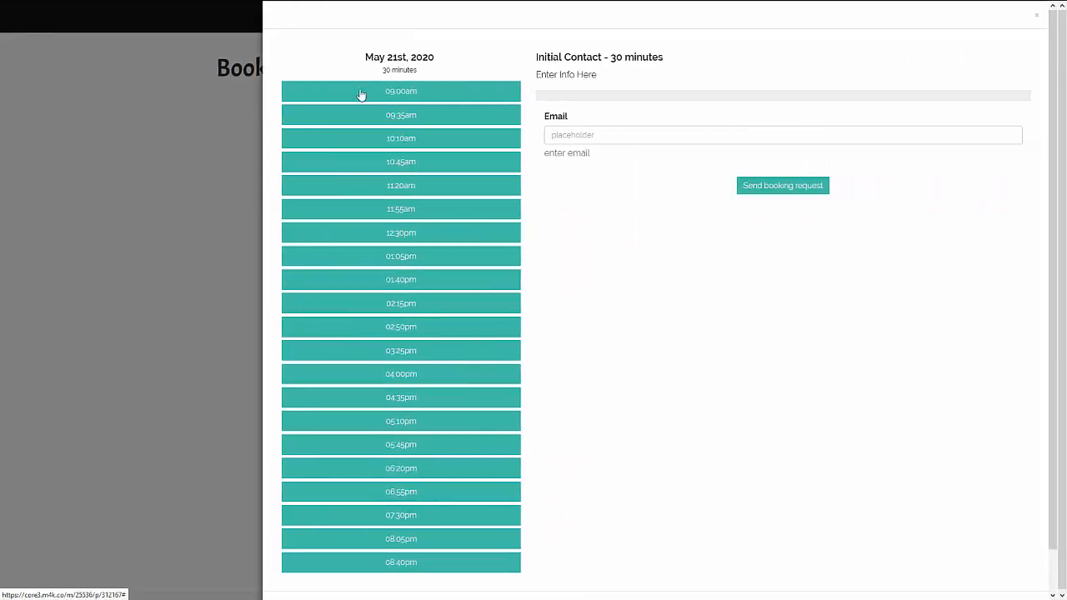
drag(471, 72, 368, 73)
click(406, 235)
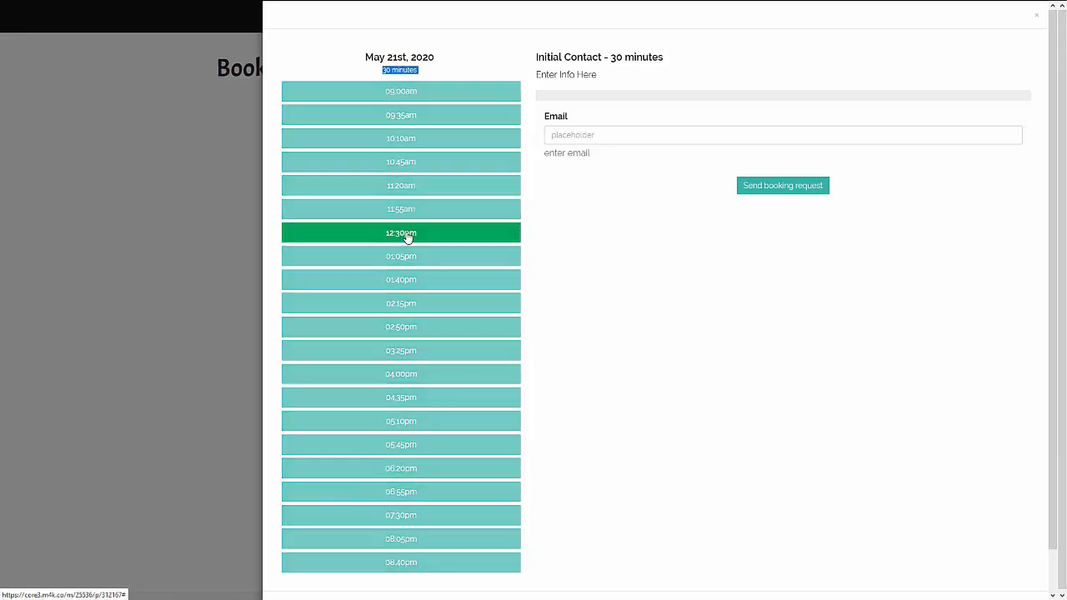
Step: Fill in the visitor's email address in the booking form and send the booking request
click(581, 112)
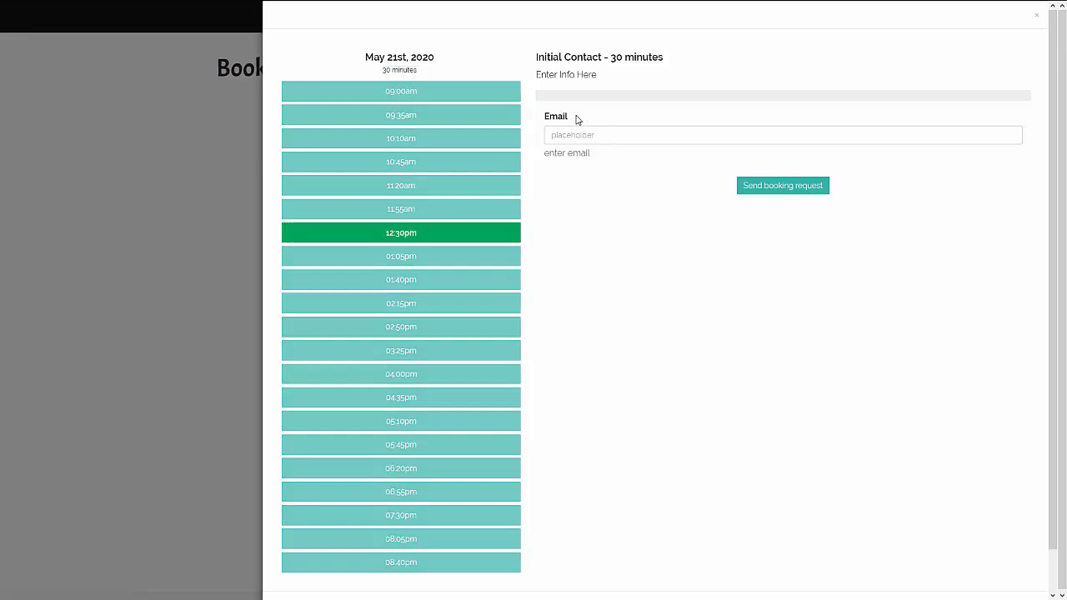
drag(569, 122, 543, 124)
drag(593, 157, 544, 156)
click(568, 135)
text(email@email.com)
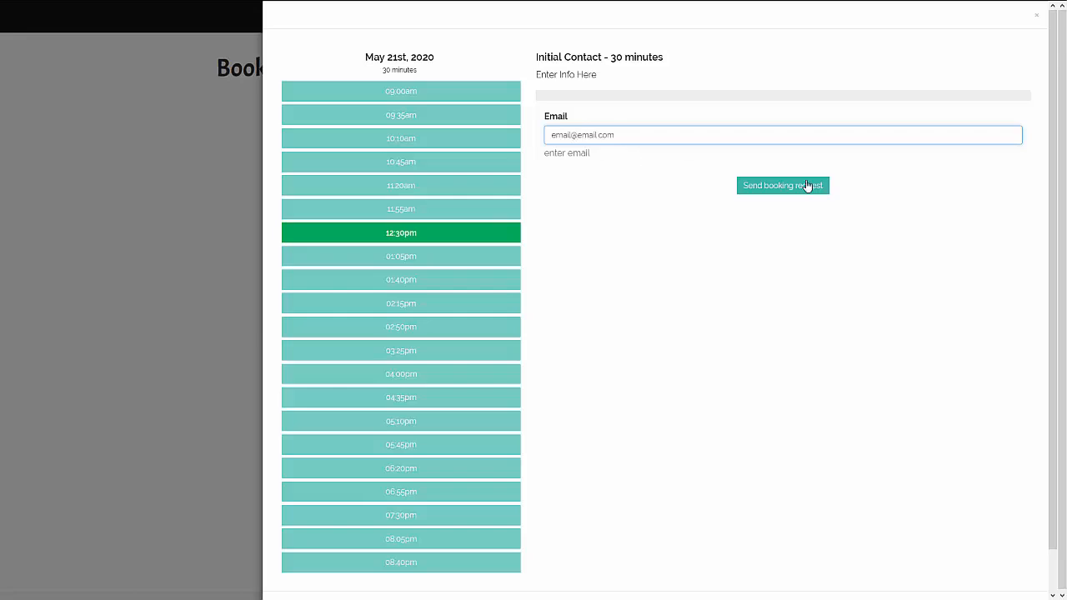
click(814, 187)
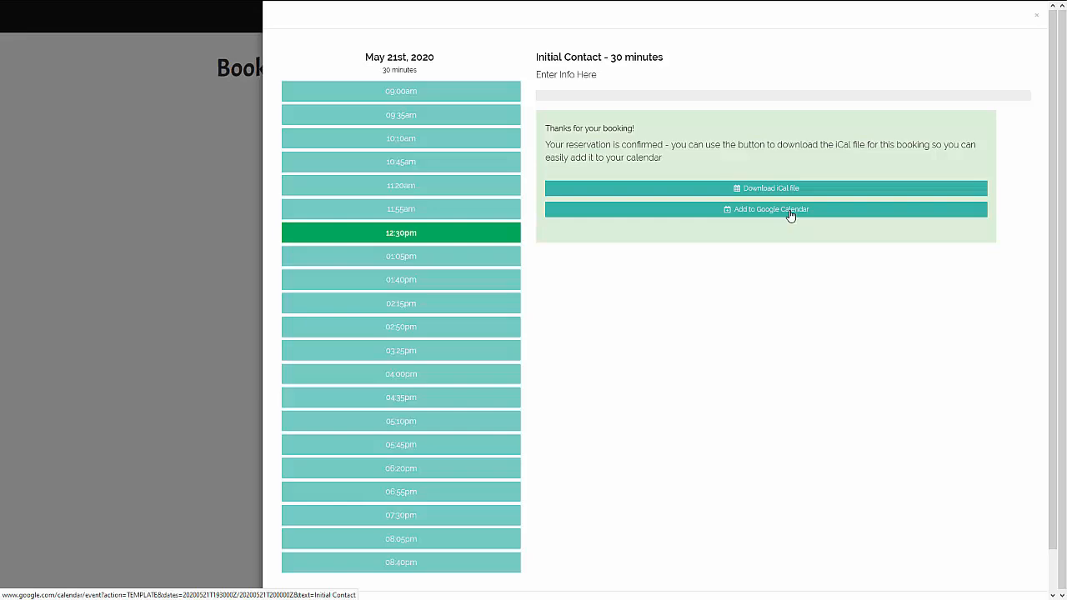
Step: Leave fullscreen, return to the event type's edit page and highlight the contact email that receives booking requests
key(F11)
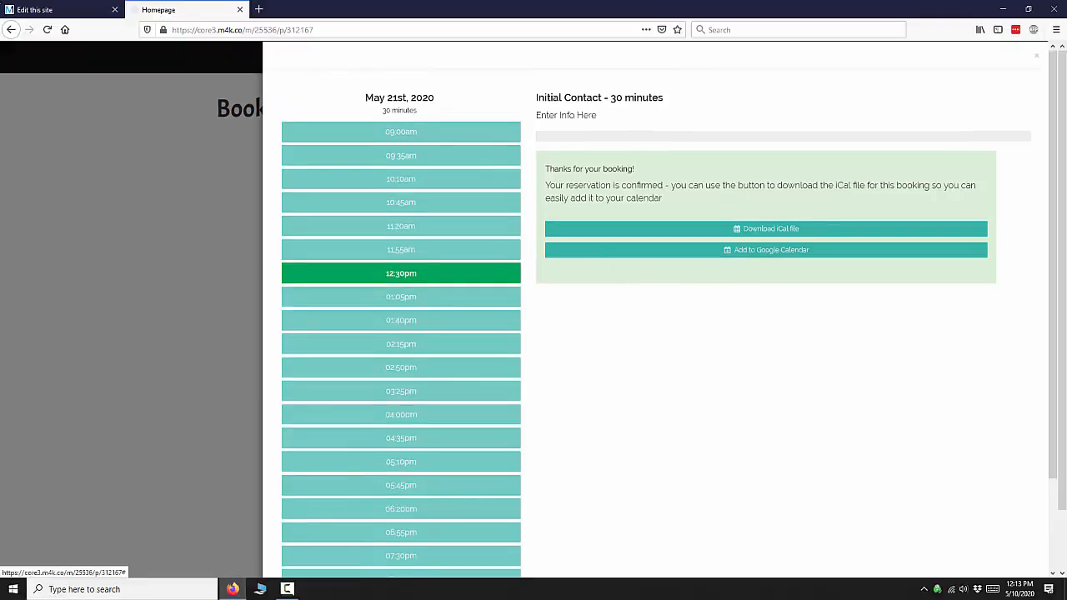
click(2, 3)
scroll(369, 279, down, 3)
triple_click(214, 292)
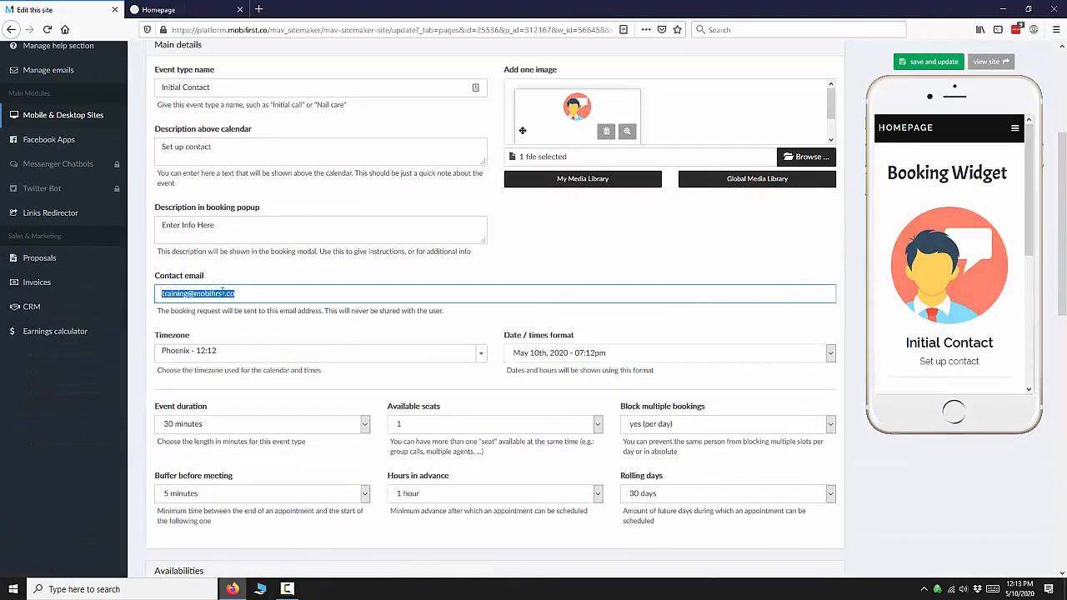